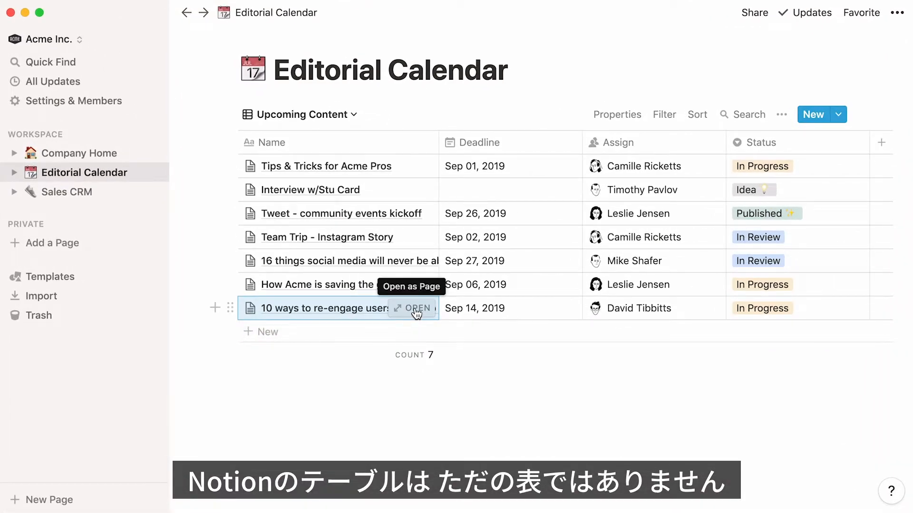
# - Open the "10 ways to re-engage users with drip email campaigns" entry as a page to view it, and close it
pyautogui.click(416, 309)
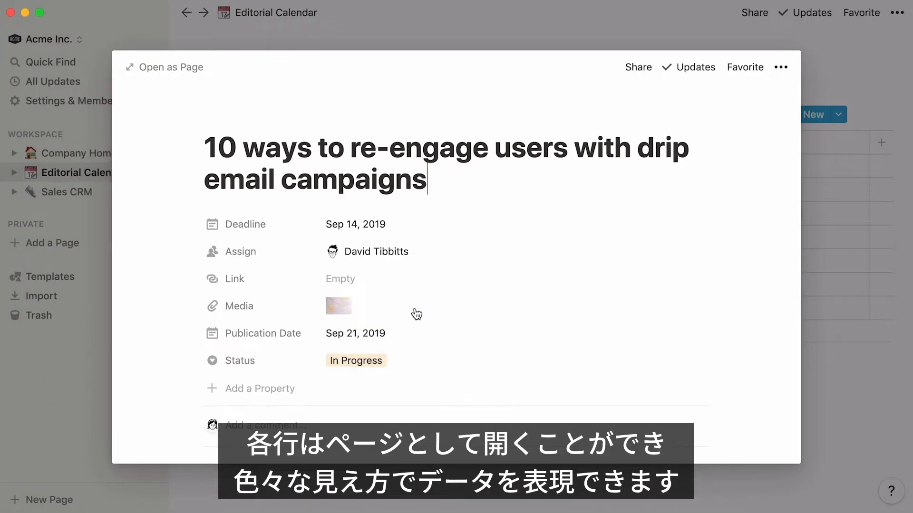
pyautogui.press('Escape')
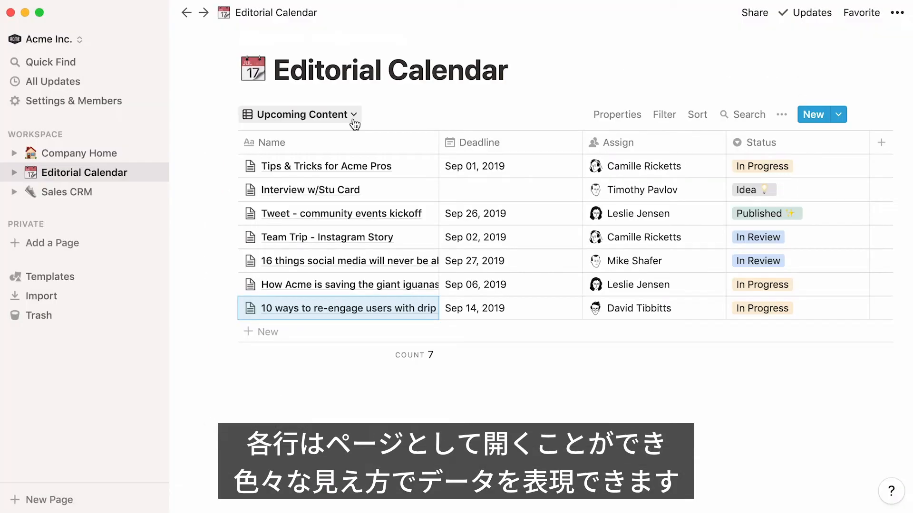
# - View the Editorial Calendar in its Deadline Calendar view and return to the Upcoming Content table view
pyautogui.click(354, 116)
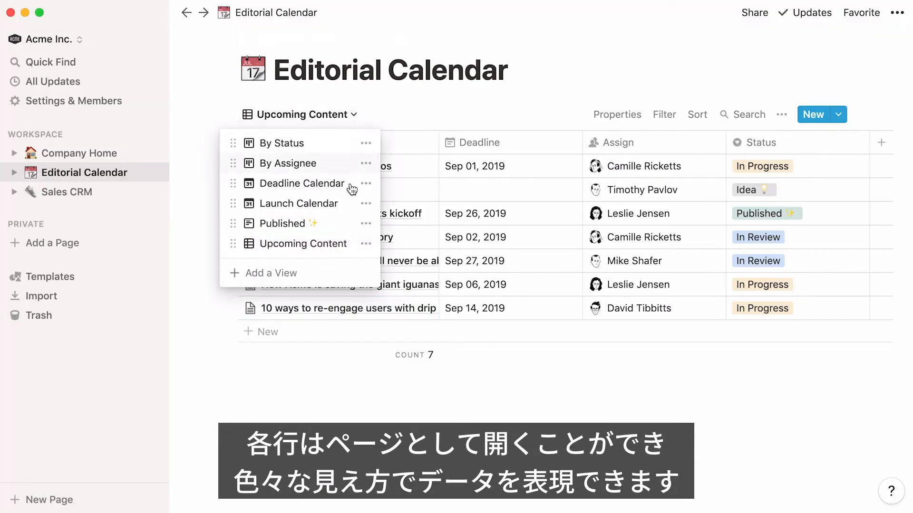
pyautogui.click(333, 184)
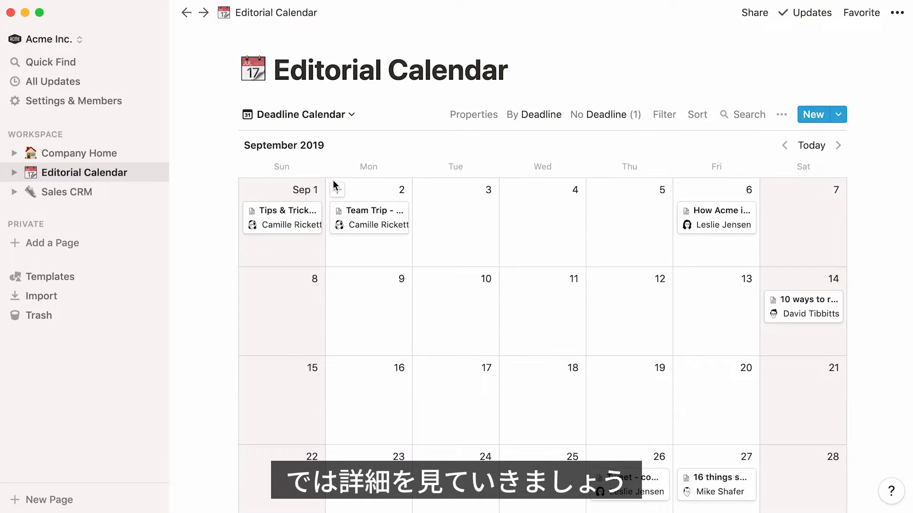
pyautogui.click(352, 116)
pyautogui.click(352, 243)
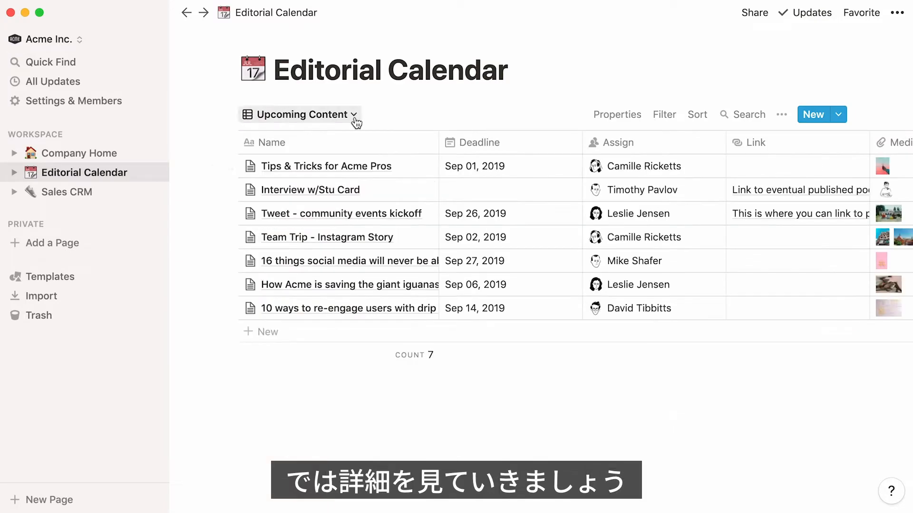
# - View the properties of the Team Trip - Instagram Story entry on its page, and look across the table's remaining columns
pyautogui.click(410, 237)
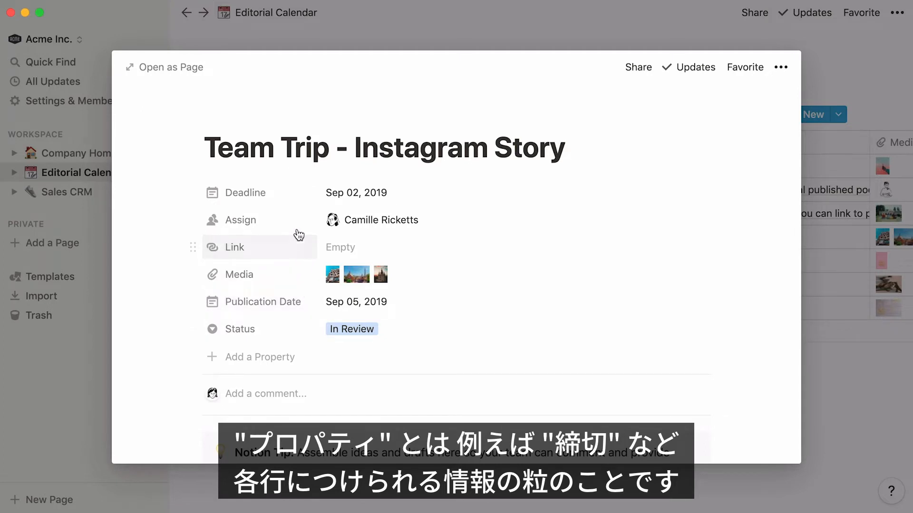
pyautogui.click(540, 49)
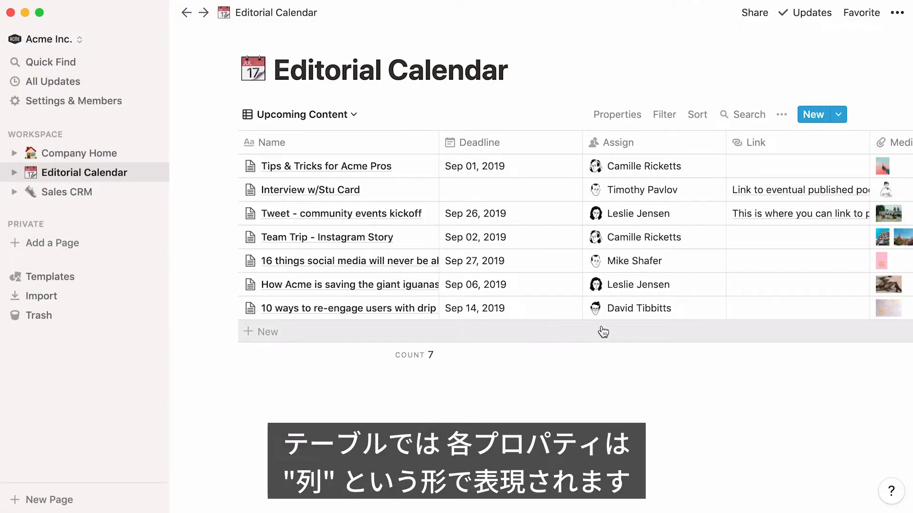
pyautogui.hscroll(10, 708, 331)
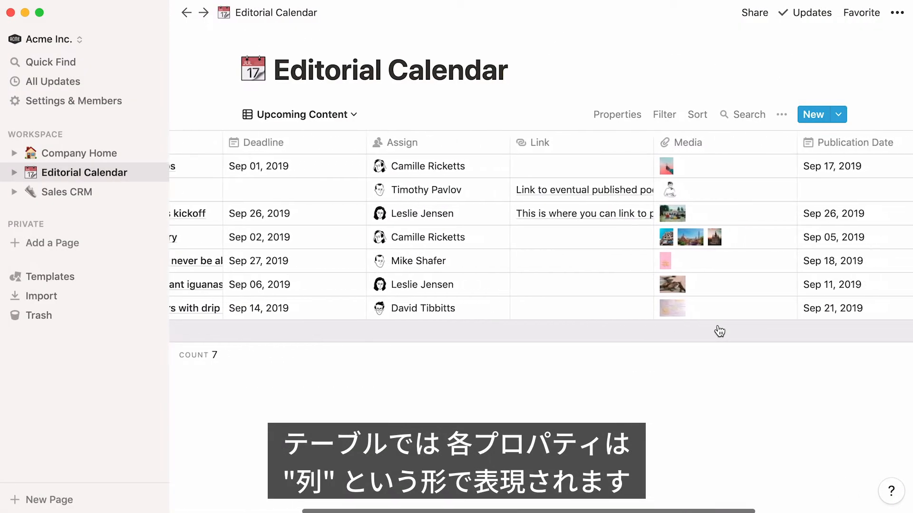
pyautogui.hscroll(3, 717, 332)
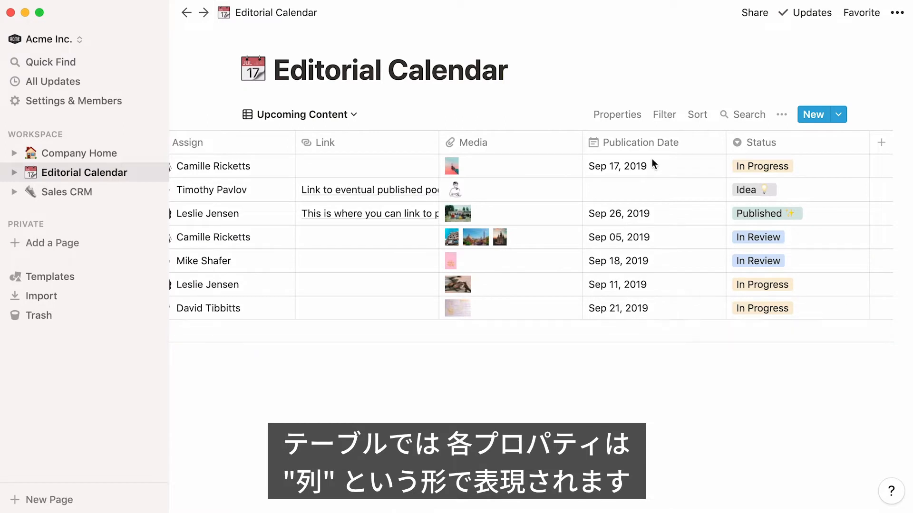
# - Add a new text property to the Editorial Calendar table and look through the available property types
pyautogui.click(640, 125)
pyautogui.click(658, 298)
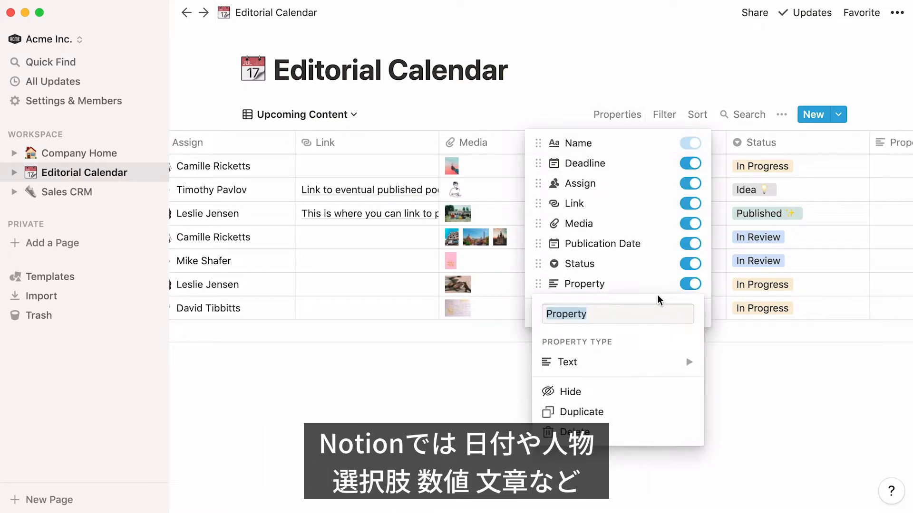
pyautogui.moveTo(688, 362)
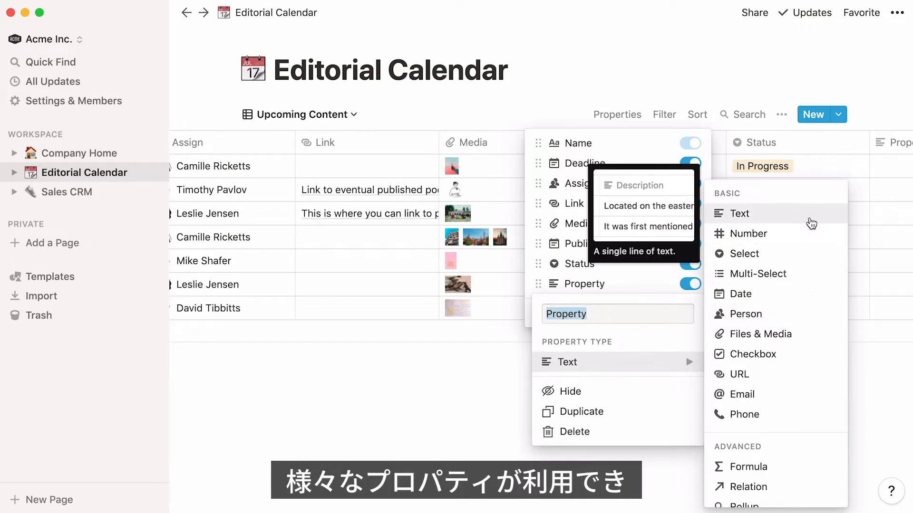
pyautogui.click(875, 116)
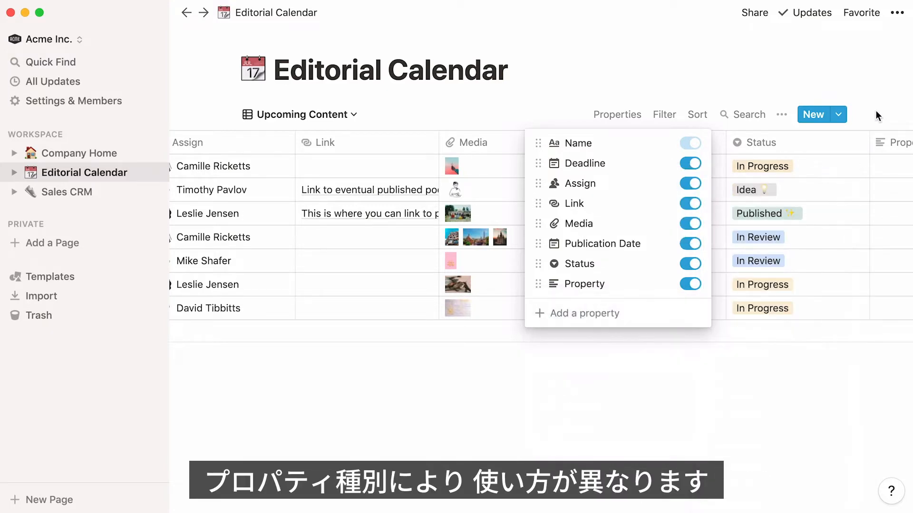
pyautogui.click(876, 111)
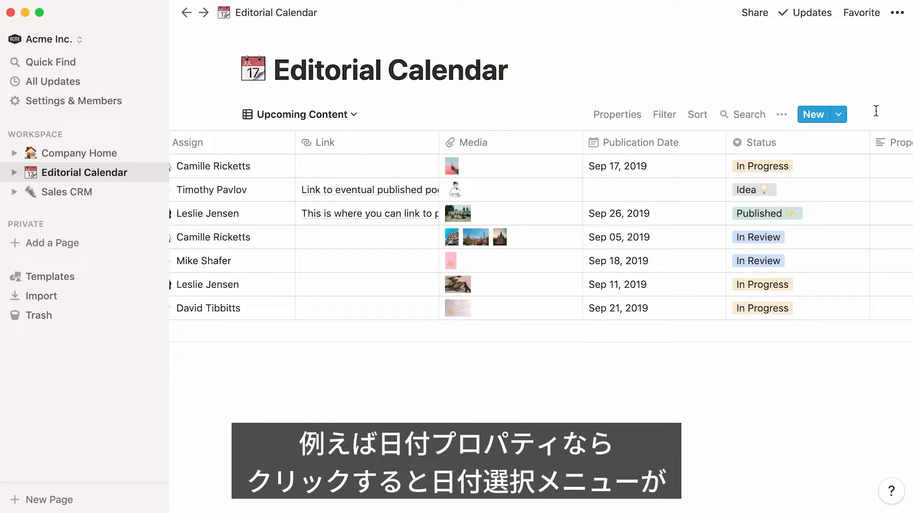
# - Set the Publication Date of the Interview w/Stu Card entry to Jan 27, 2020
pyautogui.click(651, 194)
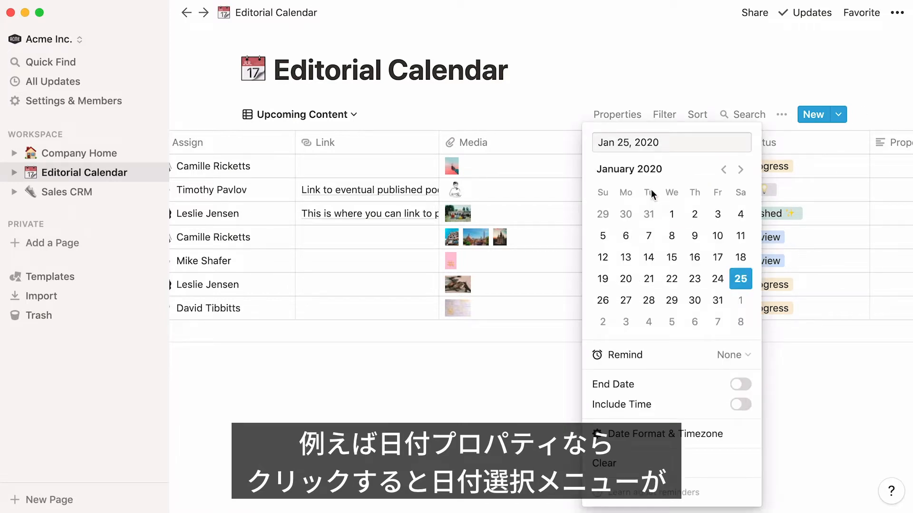
pyautogui.click(626, 300)
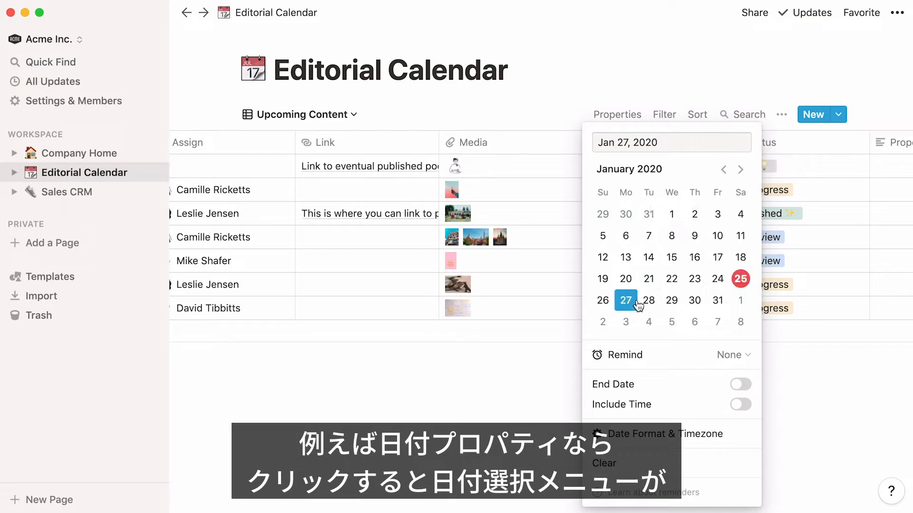
pyautogui.click(570, 338)
pyautogui.hscroll(-5, 551, 354)
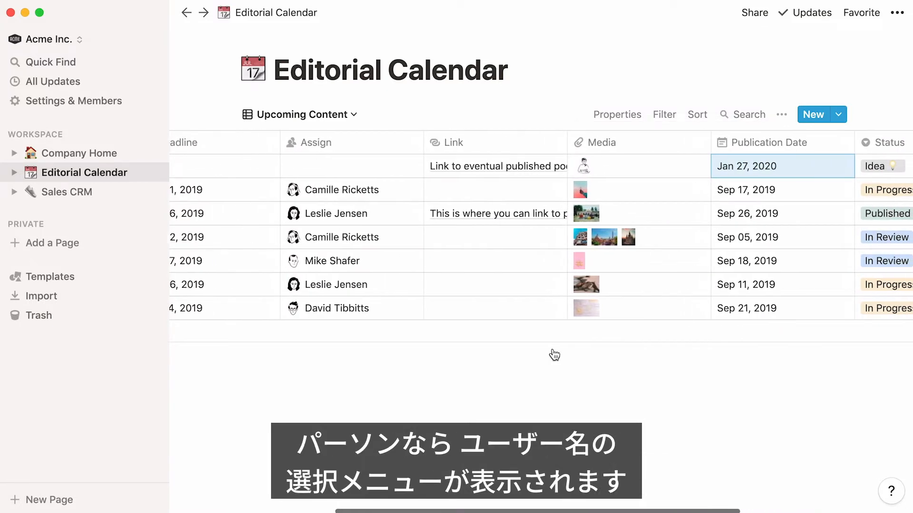
pyautogui.click(370, 167)
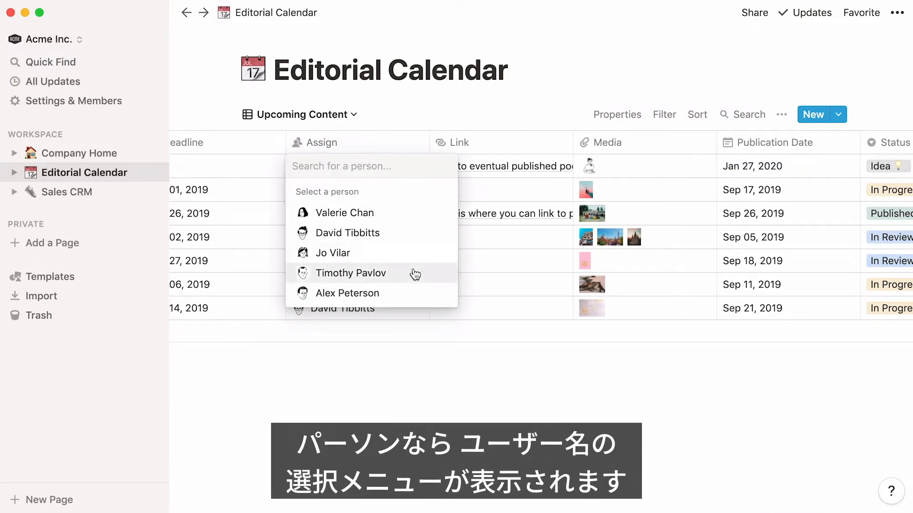
pyautogui.click(415, 274)
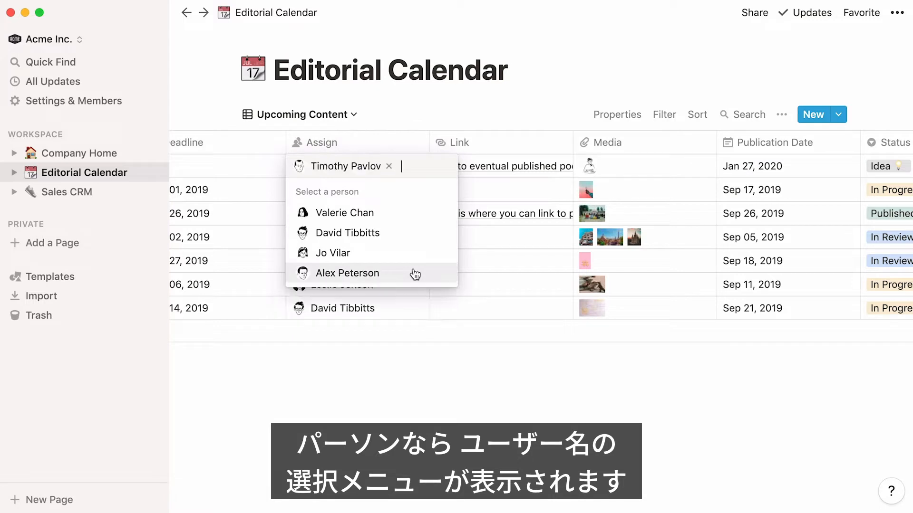
pyautogui.click(553, 120)
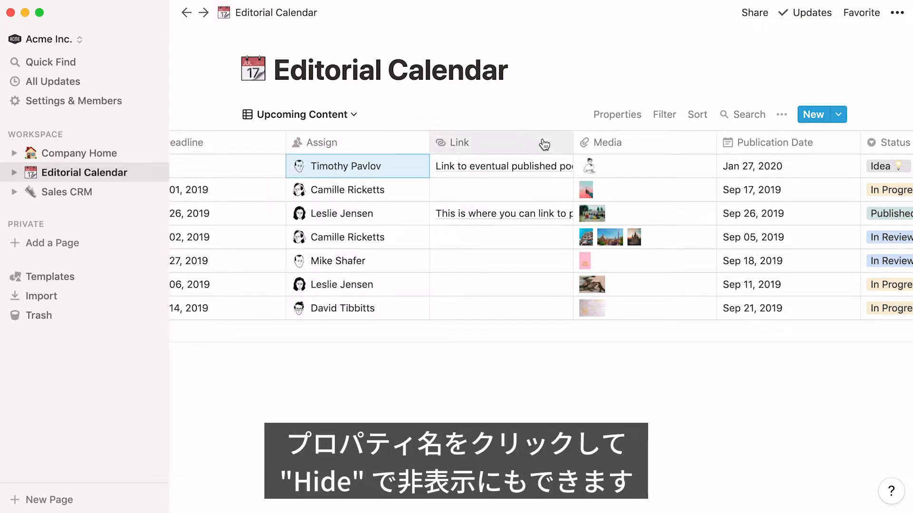
# - Hide the Link, Deadline, Media, Publication Date and new text properties from the Upcoming Content table, keeping Assign and Status
pyautogui.click(544, 142)
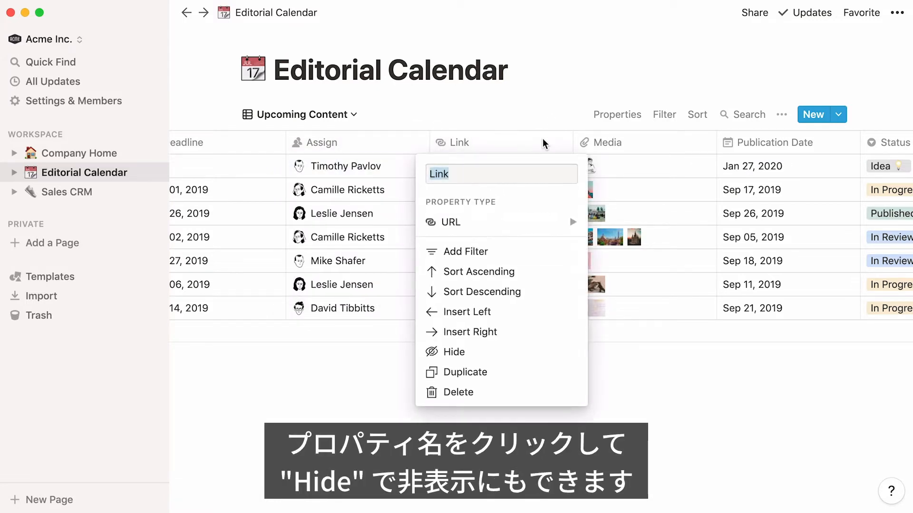
pyautogui.click(538, 358)
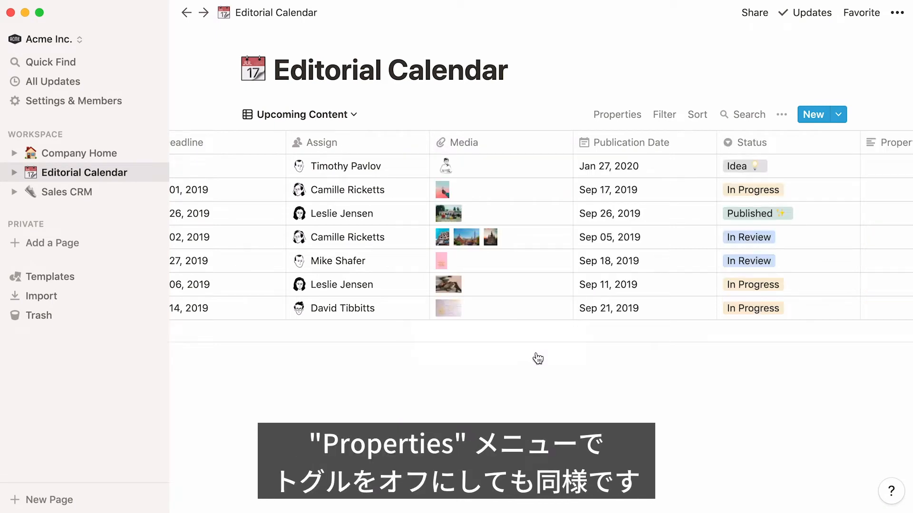
pyautogui.click(623, 117)
pyautogui.click(684, 164)
pyautogui.click(690, 224)
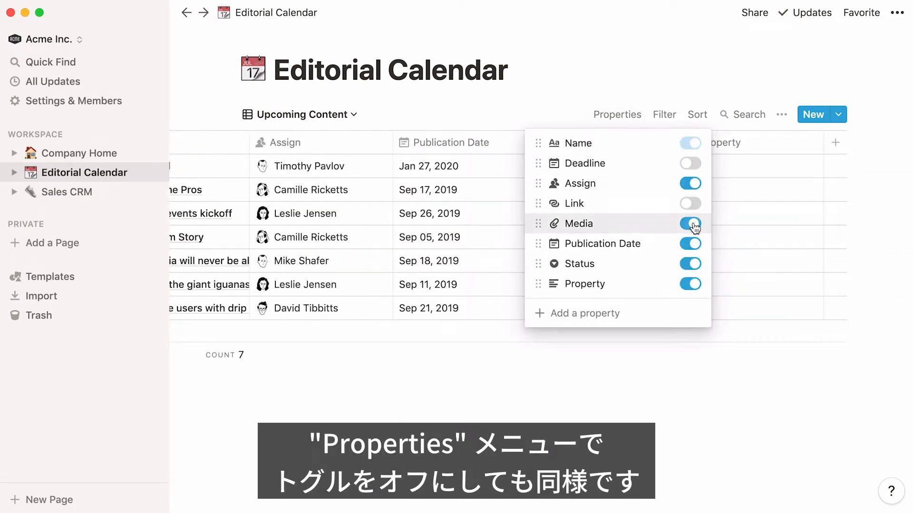
pyautogui.click(691, 243)
pyautogui.click(691, 284)
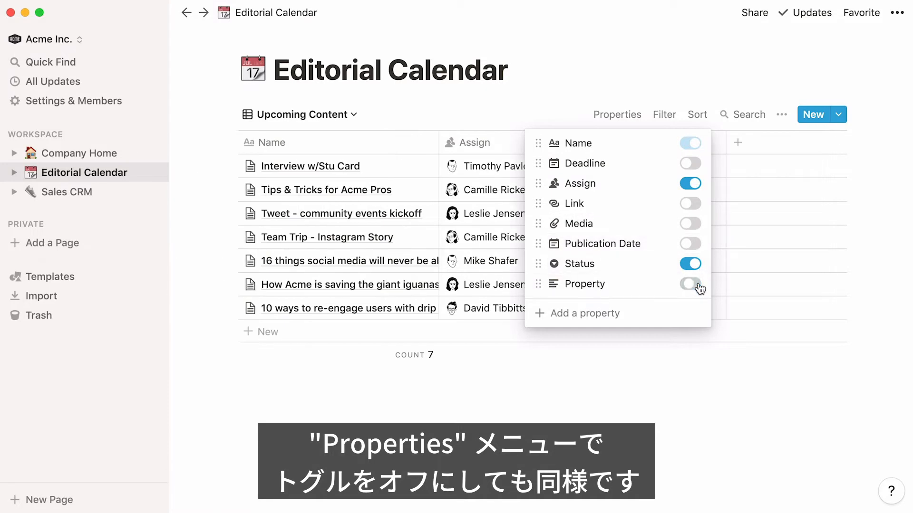
pyautogui.click(585, 385)
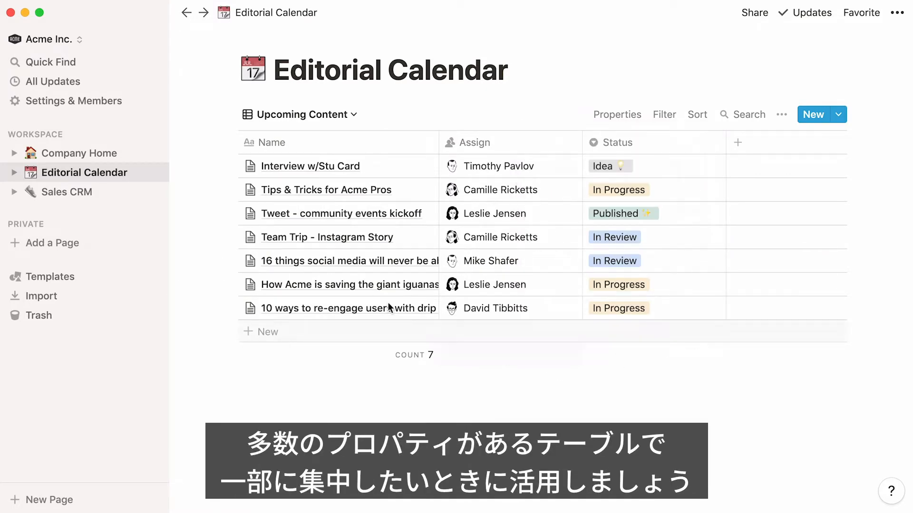
# - Open the Sales CRM page and hide its Priority, Estimated Value, Account Owner, Phone, Expected Close, Last Contact and Added properties
pyautogui.click(107, 195)
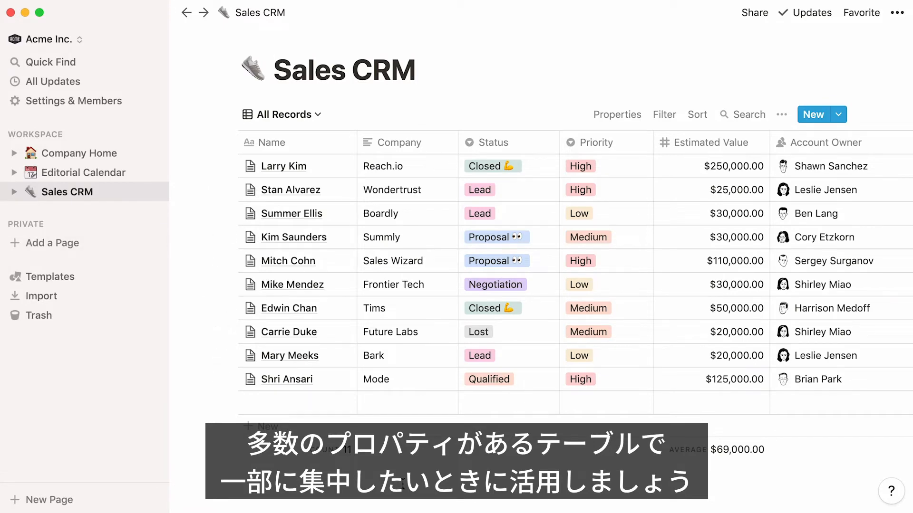
pyautogui.hscroll(10, 403, 484)
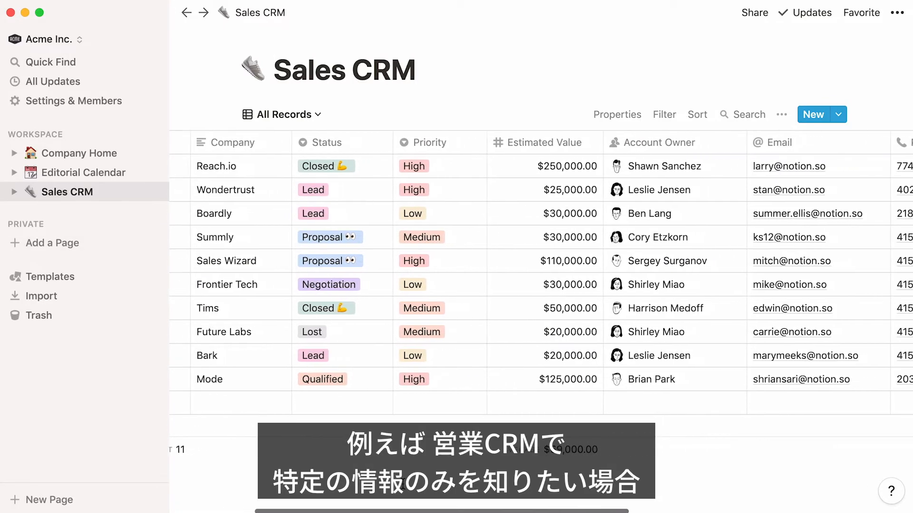
pyautogui.hscroll(5, 403, 484)
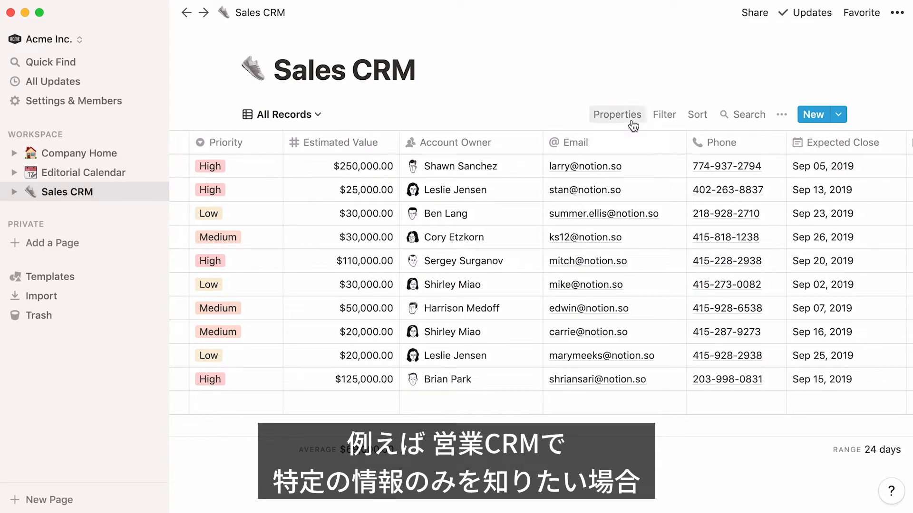
pyautogui.click(618, 114)
pyautogui.click(690, 203)
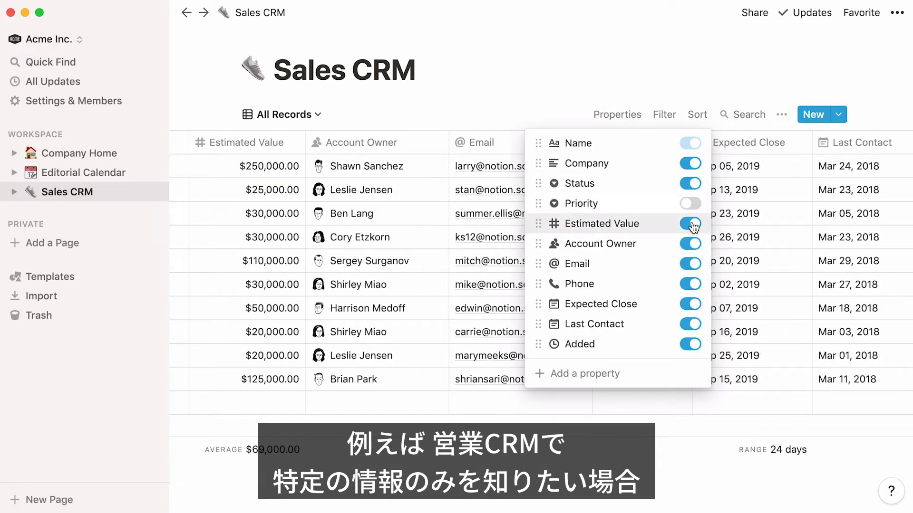
pyautogui.click(690, 223)
pyautogui.click(691, 243)
pyautogui.click(692, 284)
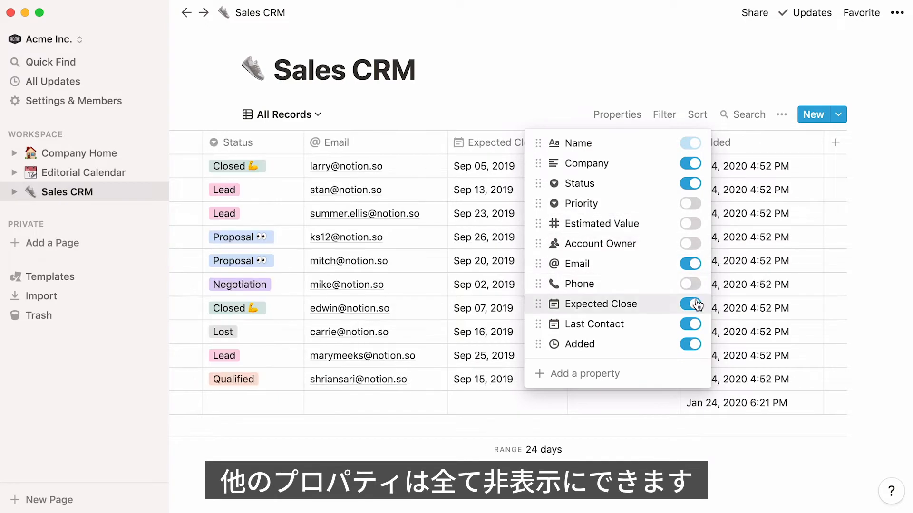
pyautogui.click(691, 303)
pyautogui.click(692, 324)
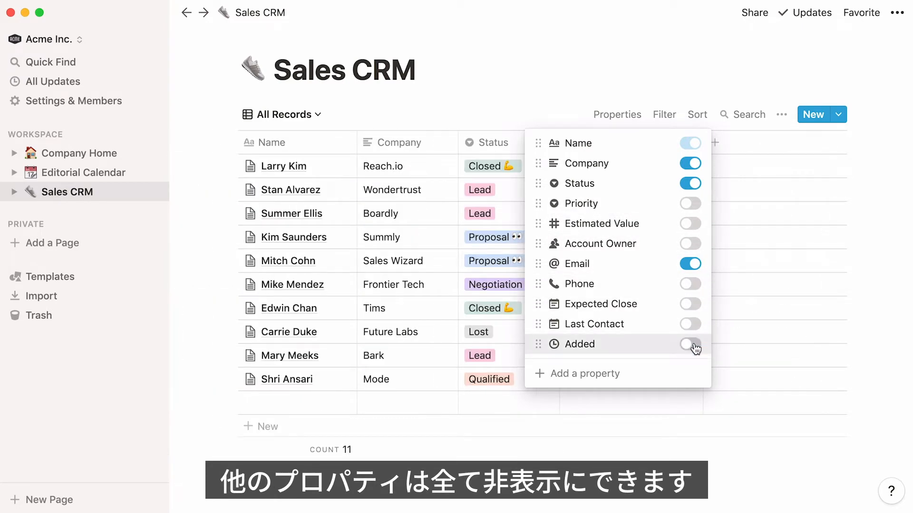
pyautogui.click(693, 344)
pyautogui.click(132, 179)
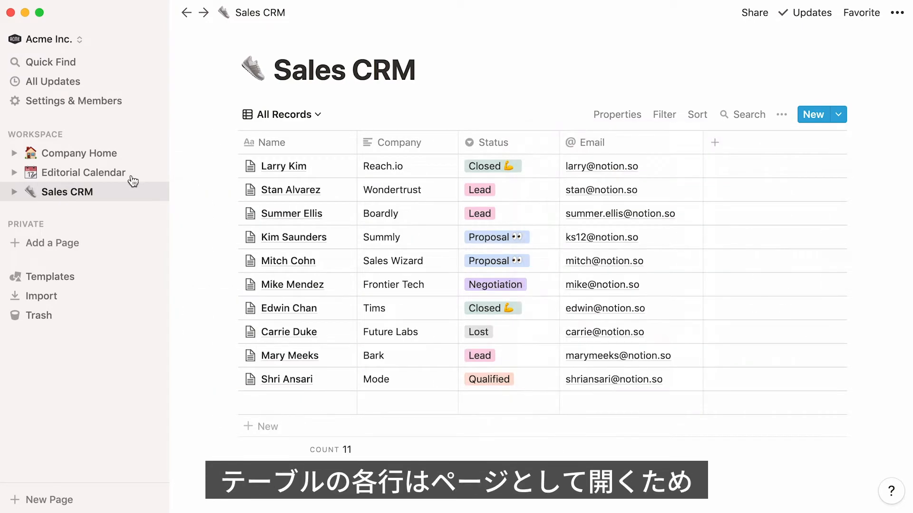
# - Open the Tips & Tricks for Acme Pros entry from the Editorial Calendar and examine its page contents down to article draft v1
pyautogui.click(132, 180)
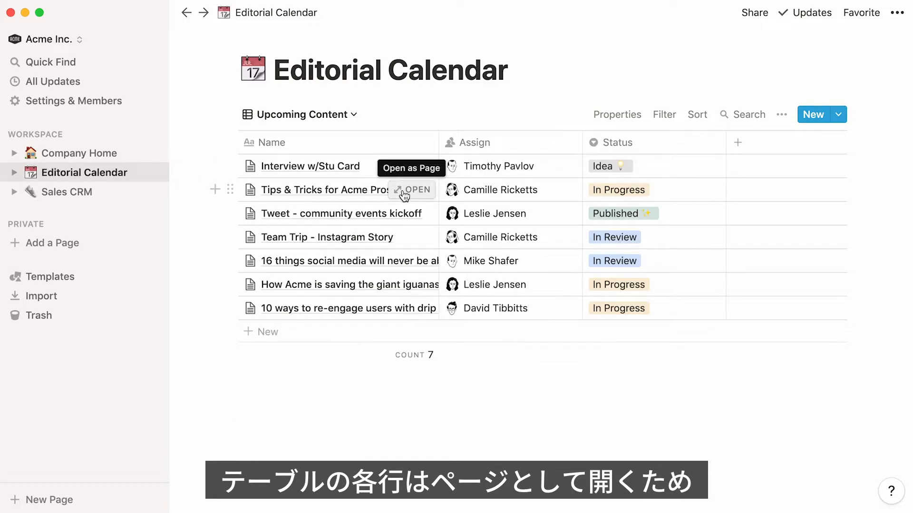
pyautogui.click(421, 190)
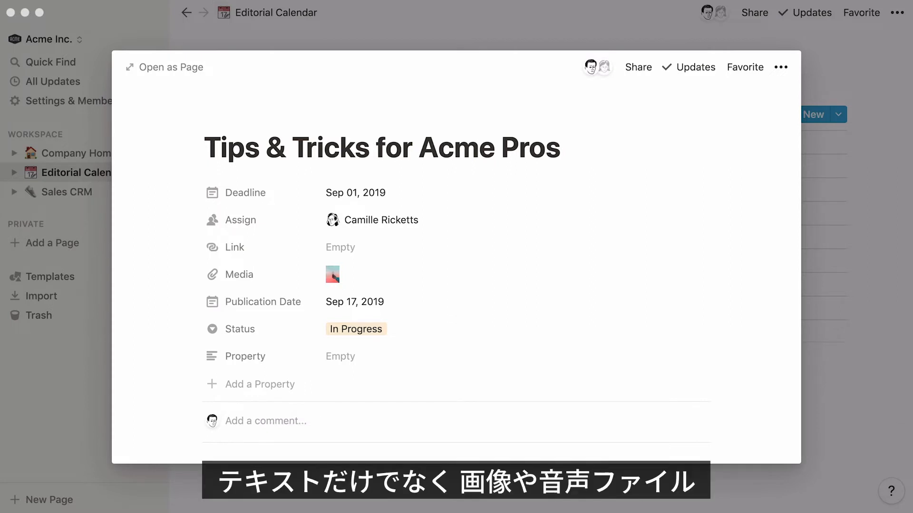
pyautogui.scroll(-5, 501, 277)
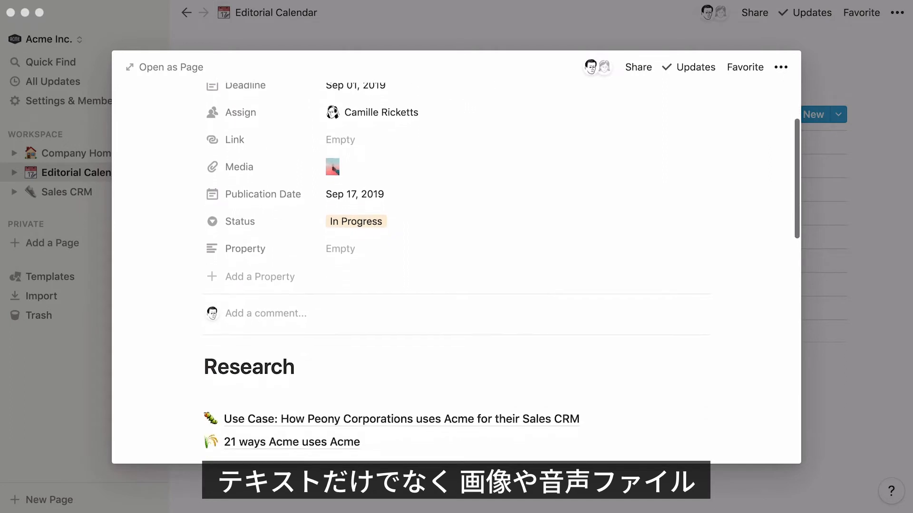
pyautogui.scroll(-5, 501, 277)
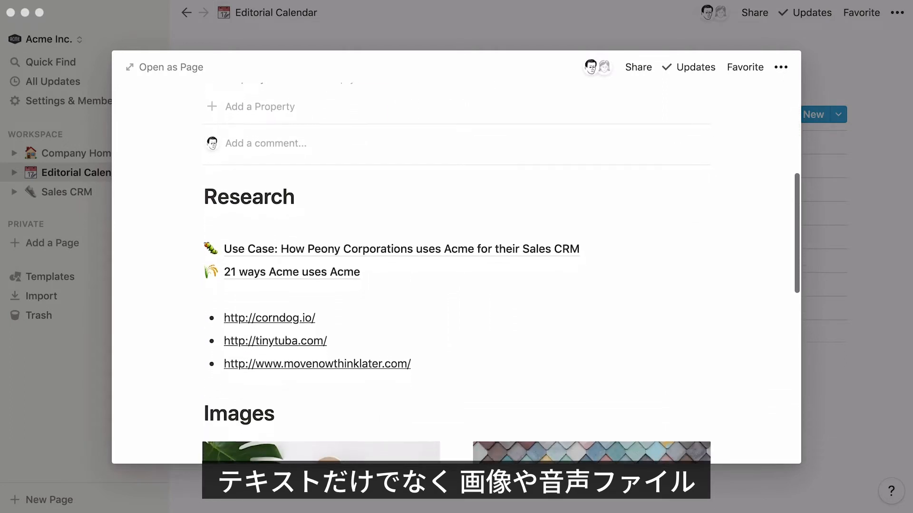
pyautogui.scroll(-4, 501, 277)
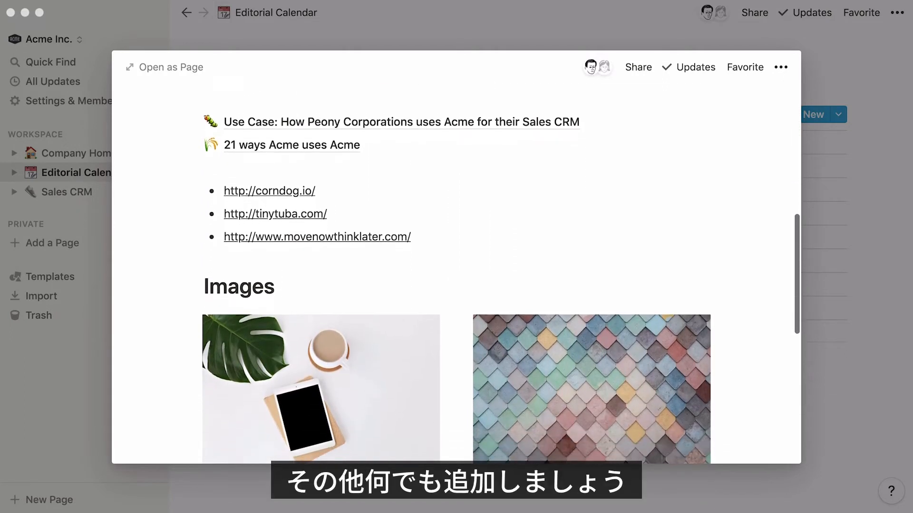
pyautogui.scroll(-5, 501, 277)
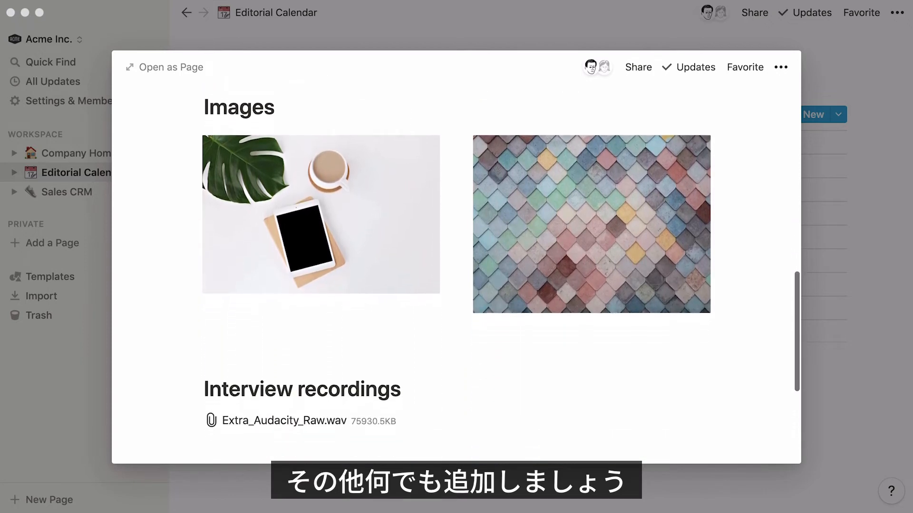
pyautogui.scroll(-4, 501, 277)
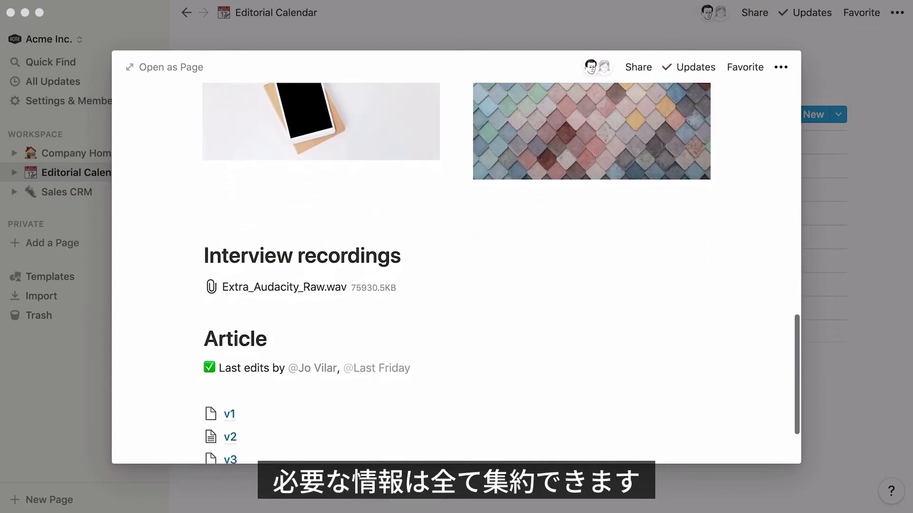
pyautogui.scroll(-2, 501, 277)
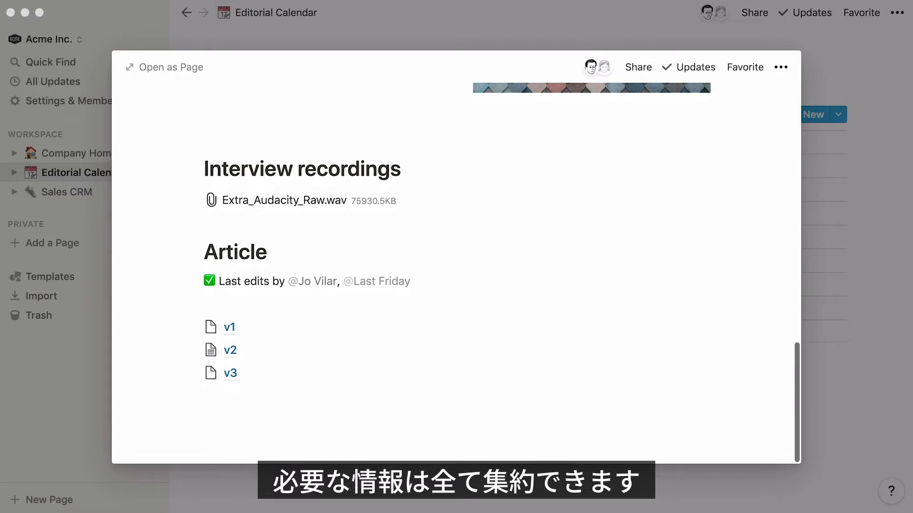
pyautogui.click(230, 327)
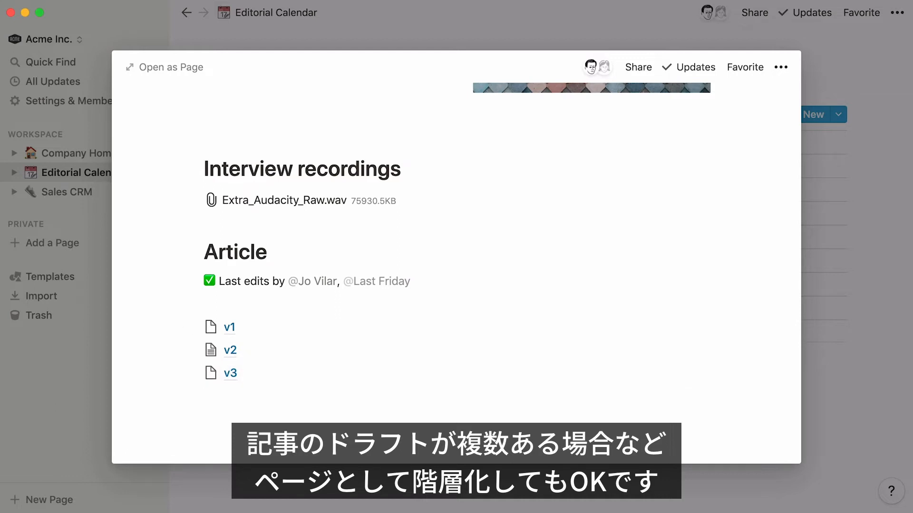
# - Create a board view named By Status in the Sales CRM and group it by Status
pyautogui.click(81, 198)
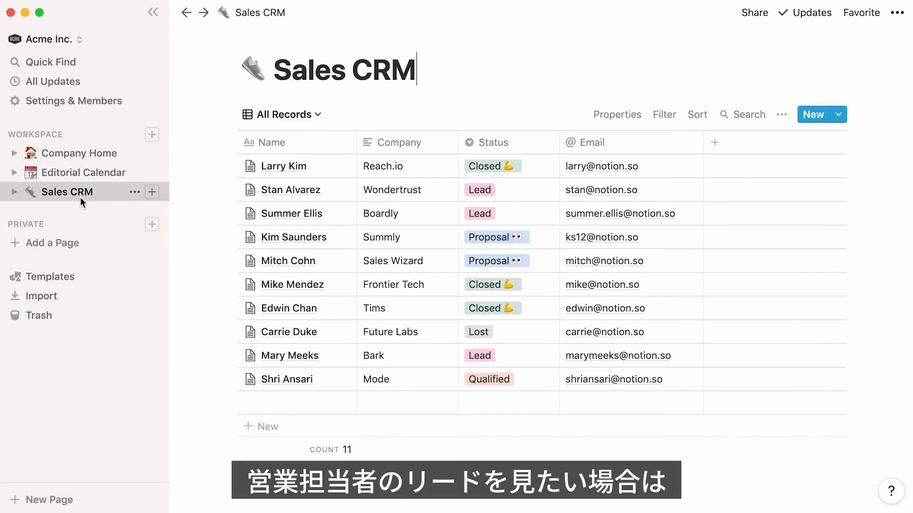
pyautogui.click(282, 116)
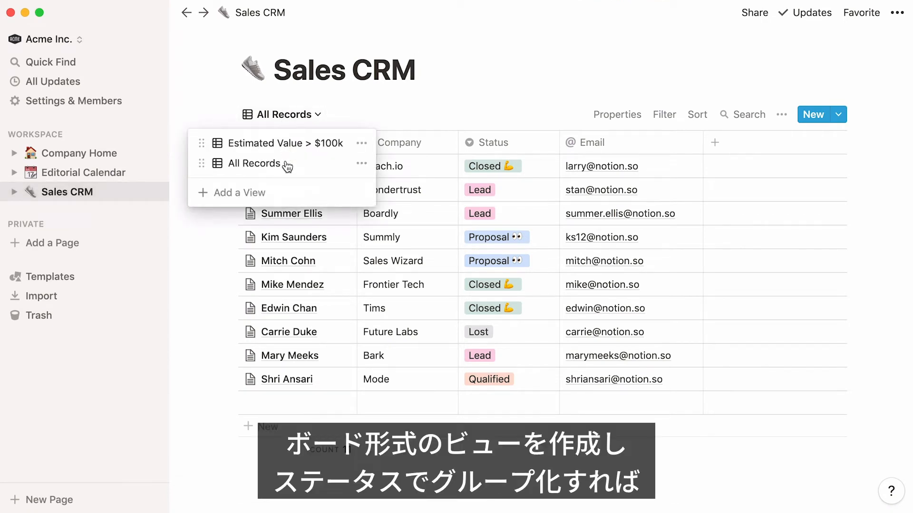
pyautogui.click(287, 192)
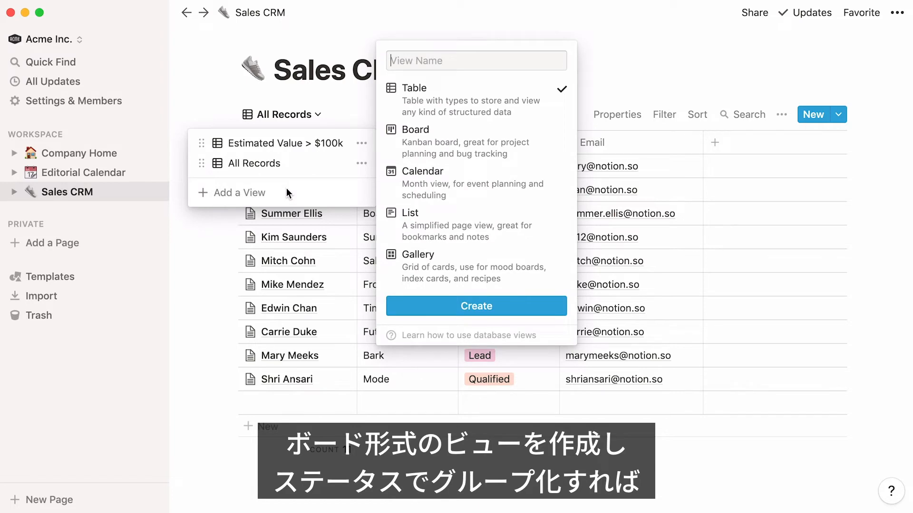
pyautogui.write('By Status')
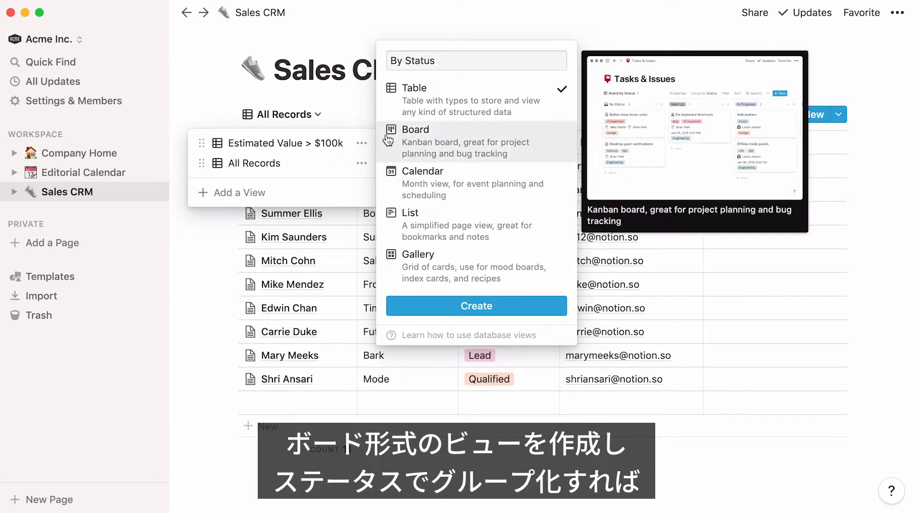
pyautogui.click(404, 134)
pyautogui.click(399, 308)
pyautogui.click(625, 117)
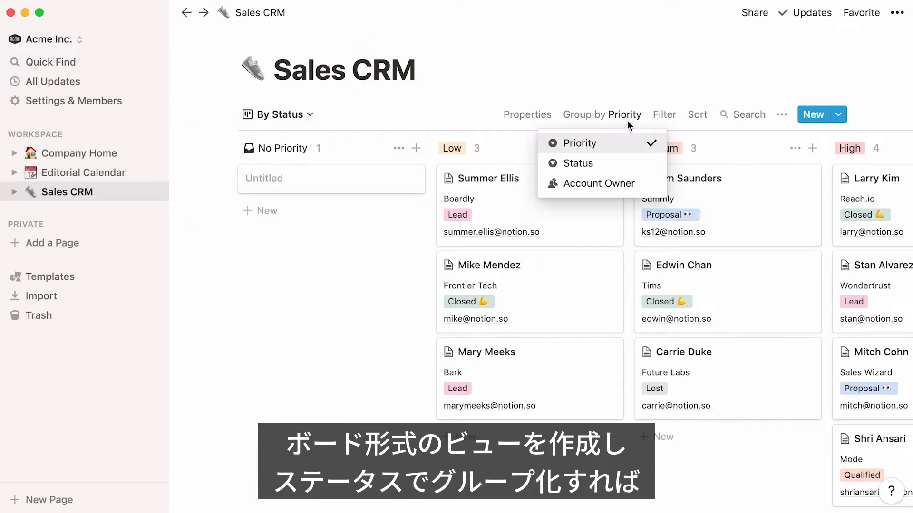
pyautogui.click(633, 161)
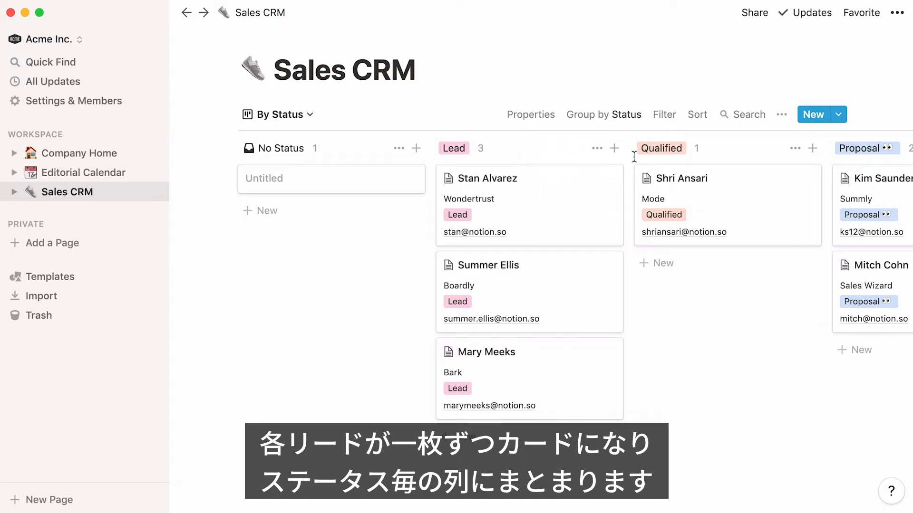
# - Move the Sales Wizard lead's card from the Proposal column to the Negotiation column
pyautogui.hscroll(5, 692, 66)
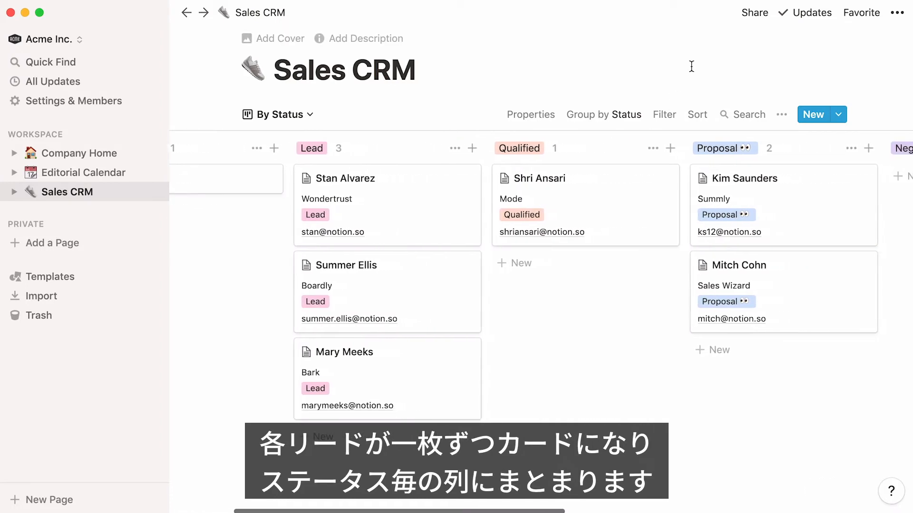
pyautogui.hscroll(5, 691, 67)
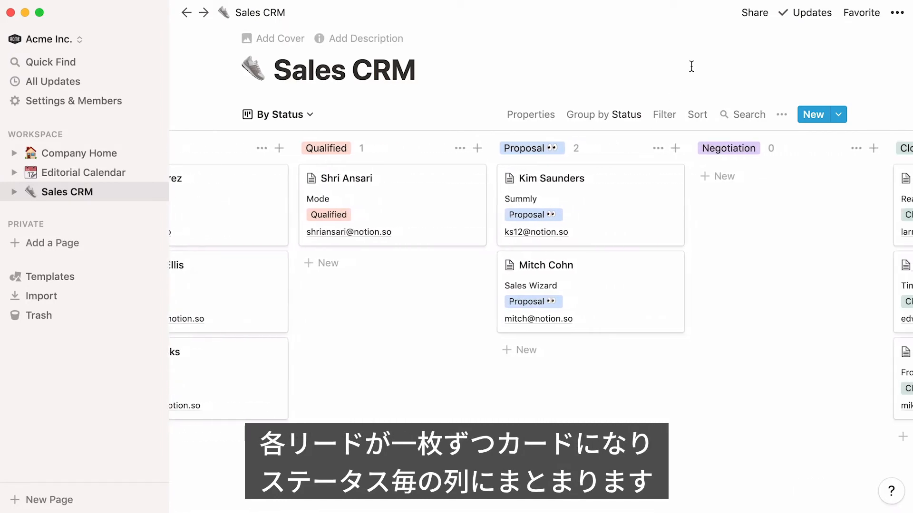
pyautogui.hscroll(3, 692, 66)
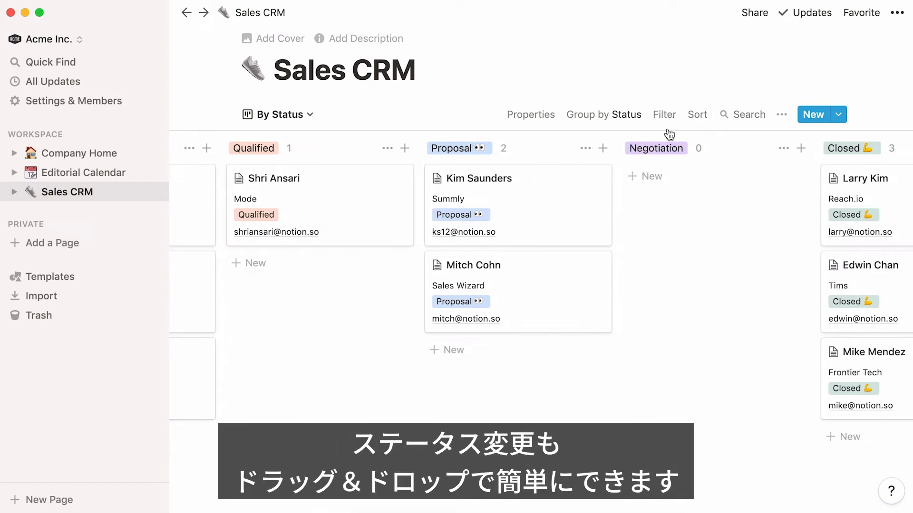
pyautogui.moveTo(576, 286); pyautogui.dragTo(675, 201)
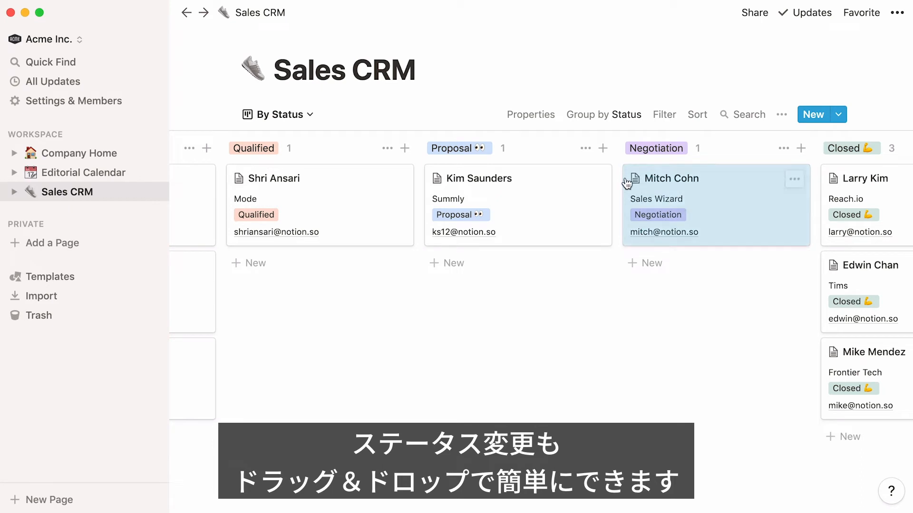
# - Switch to the Estimated Value > $100k view and add a new table view named High Priority
pyautogui.click(310, 115)
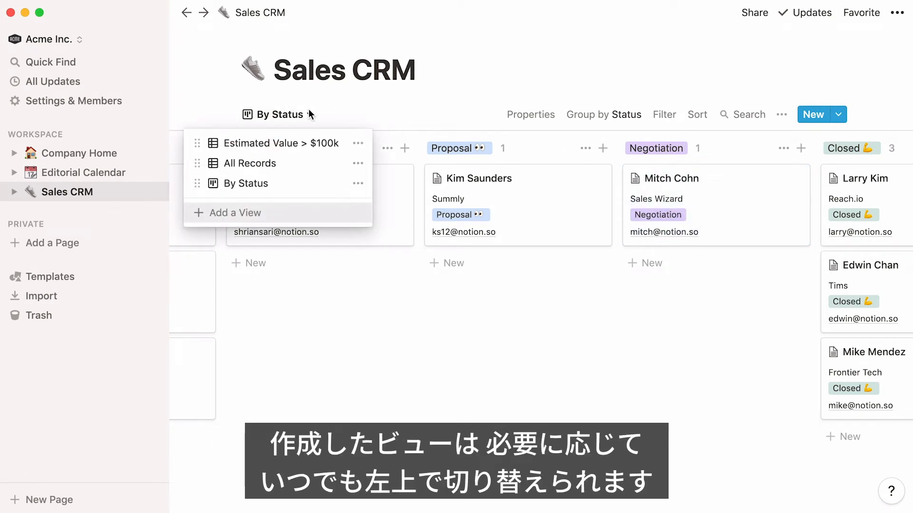
pyautogui.click(336, 143)
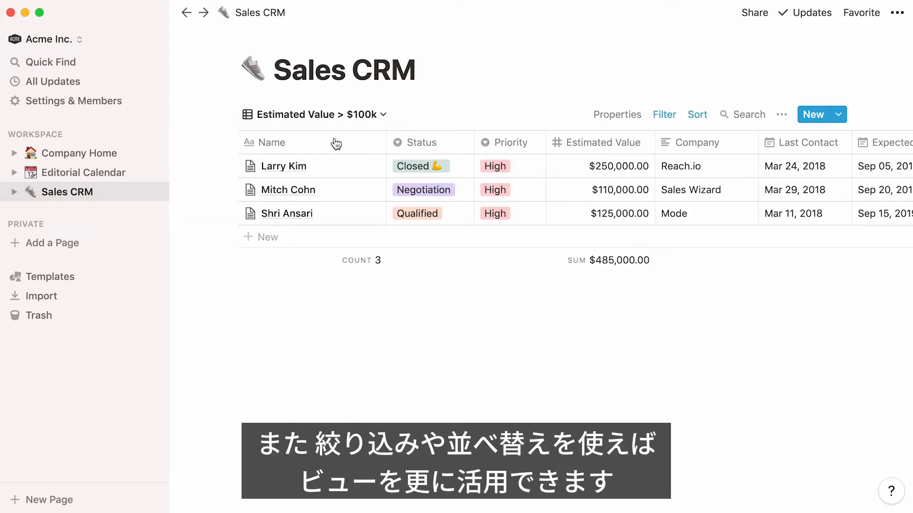
pyautogui.click(376, 115)
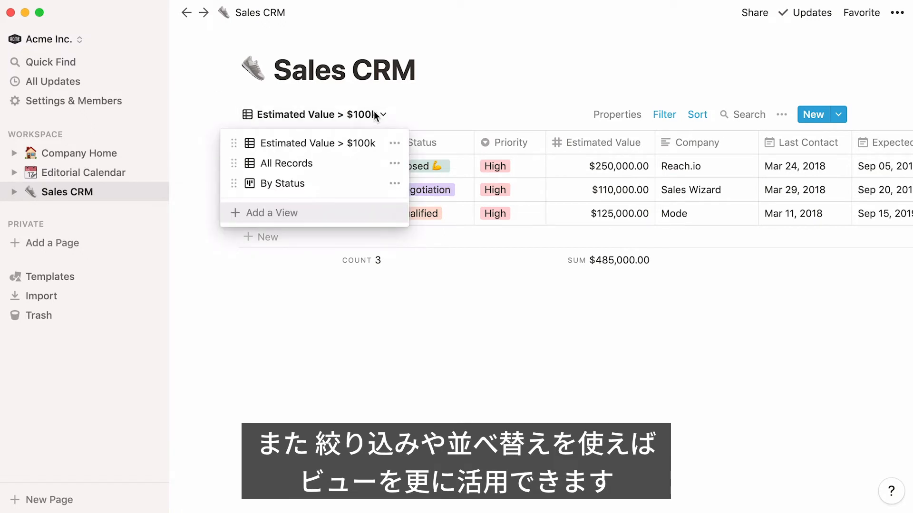
pyautogui.click(356, 218)
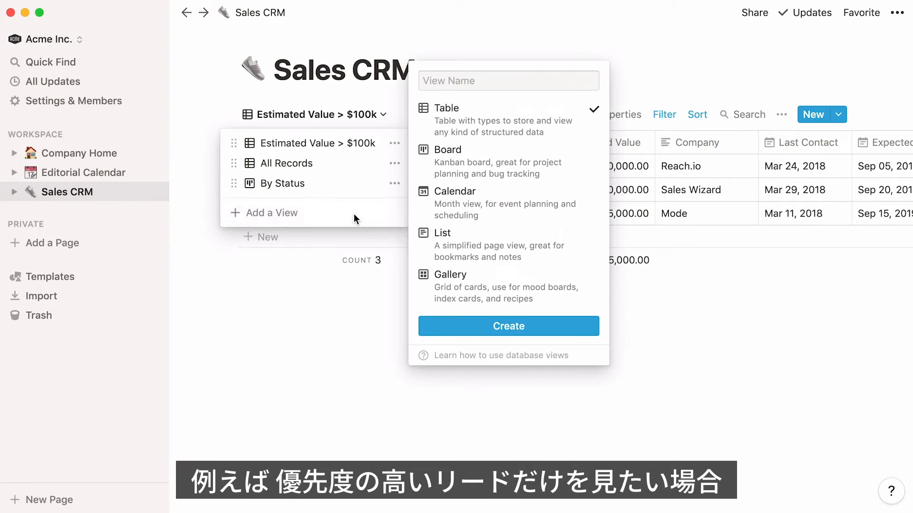
pyautogui.write('High Priority')
pyautogui.click(434, 333)
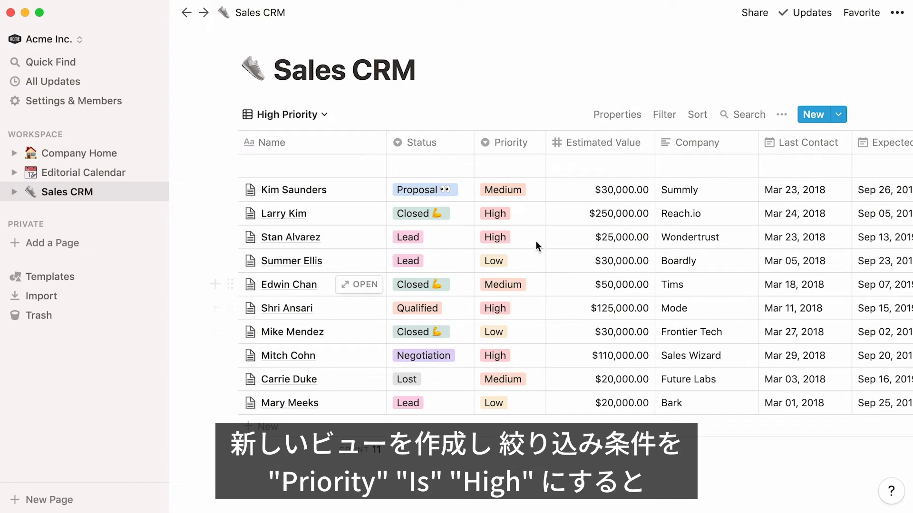
# - Filter the High Priority view to records whose Priority is High
pyautogui.click(664, 114)
pyautogui.click(622, 236)
pyautogui.click(611, 148)
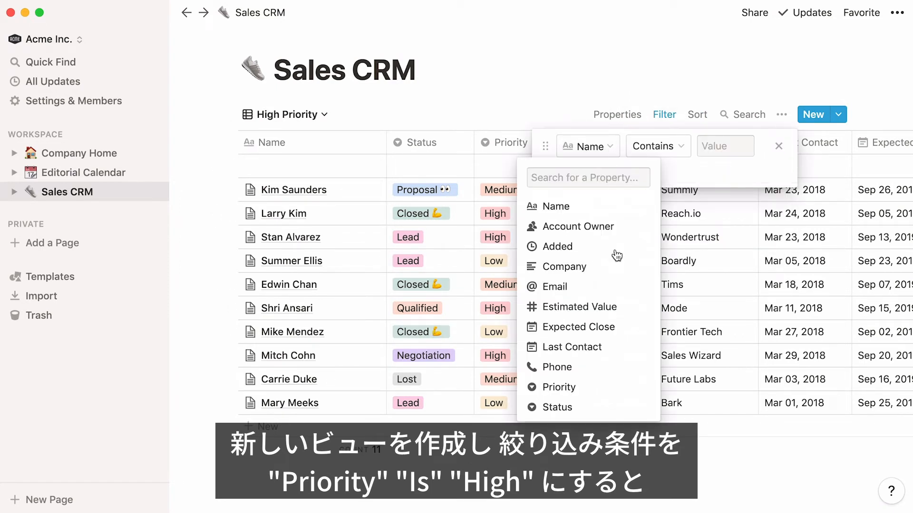
pyautogui.click(614, 391)
pyautogui.click(751, 151)
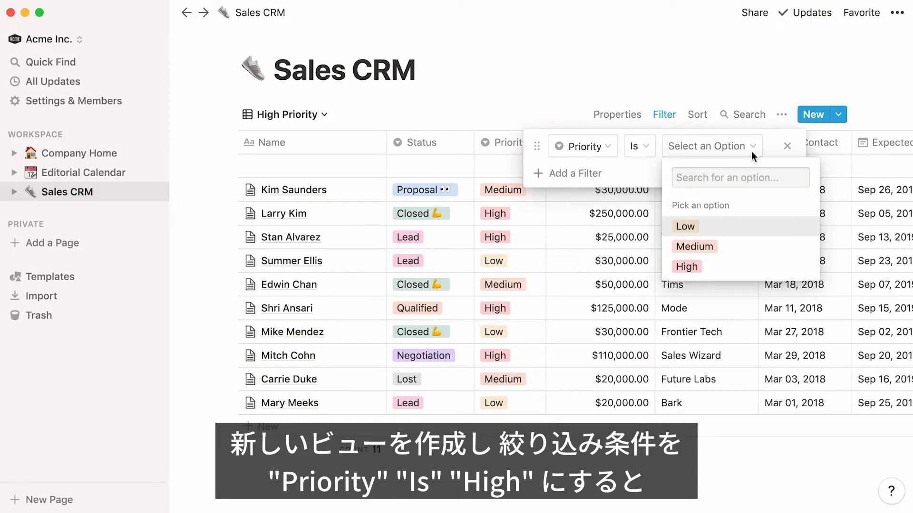
pyautogui.click(760, 268)
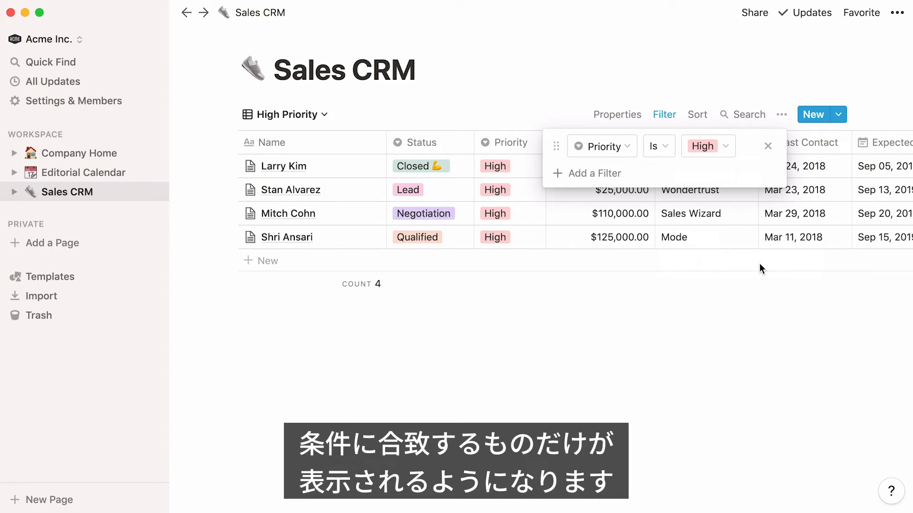
pyautogui.click(337, 352)
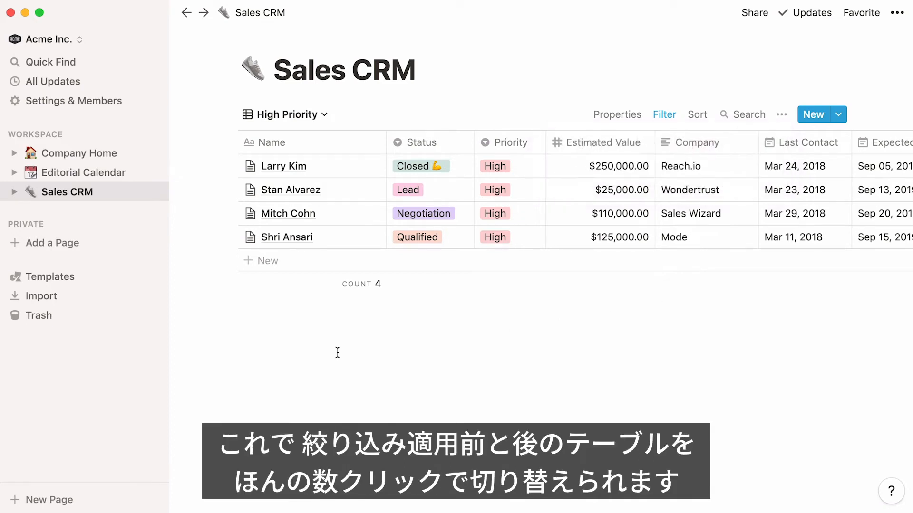
# - Switch to the All Records view for comparison and return to the High Priority view
pyautogui.click(327, 115)
pyautogui.click(319, 164)
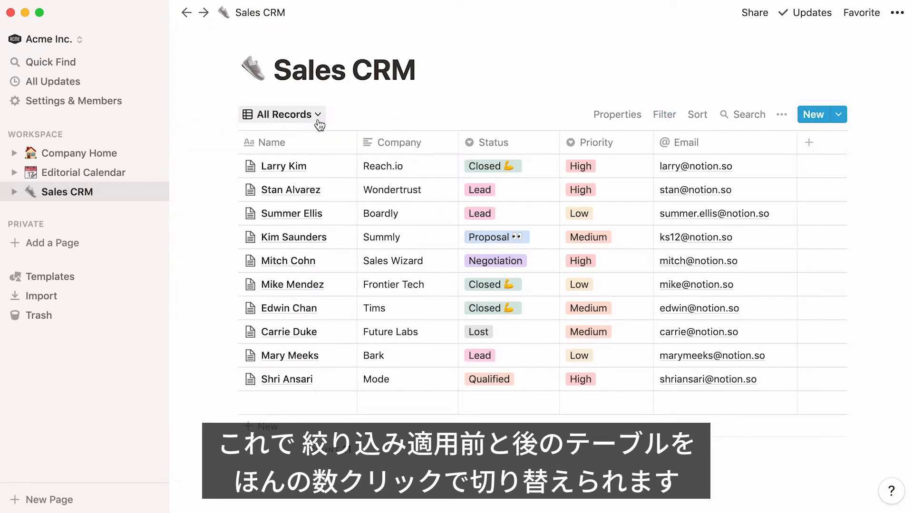
pyautogui.click(318, 119)
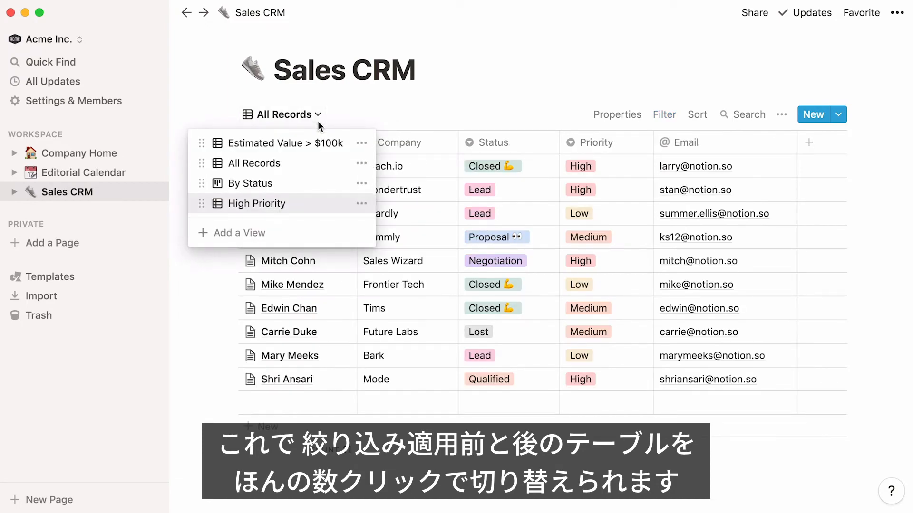
pyautogui.click(332, 206)
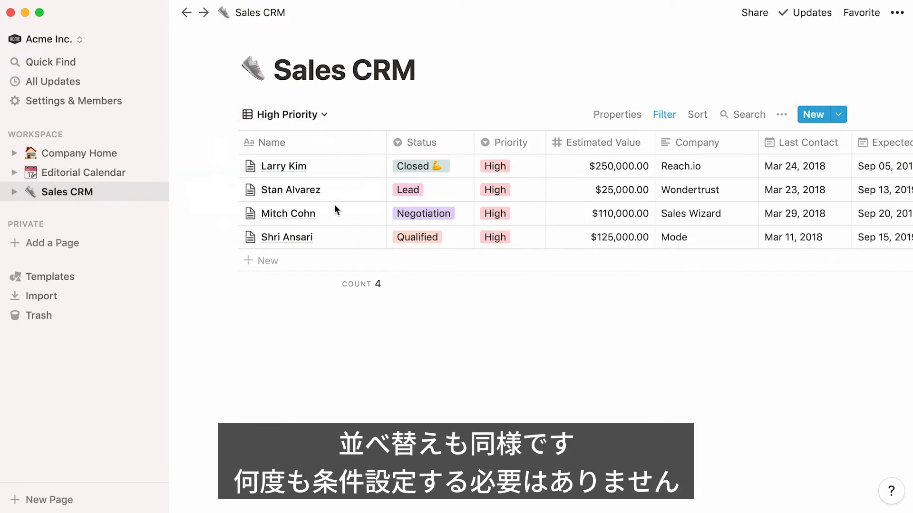
# - Sort the High Priority view by Estimated Value in descending order
pyautogui.click(694, 115)
pyautogui.click(682, 236)
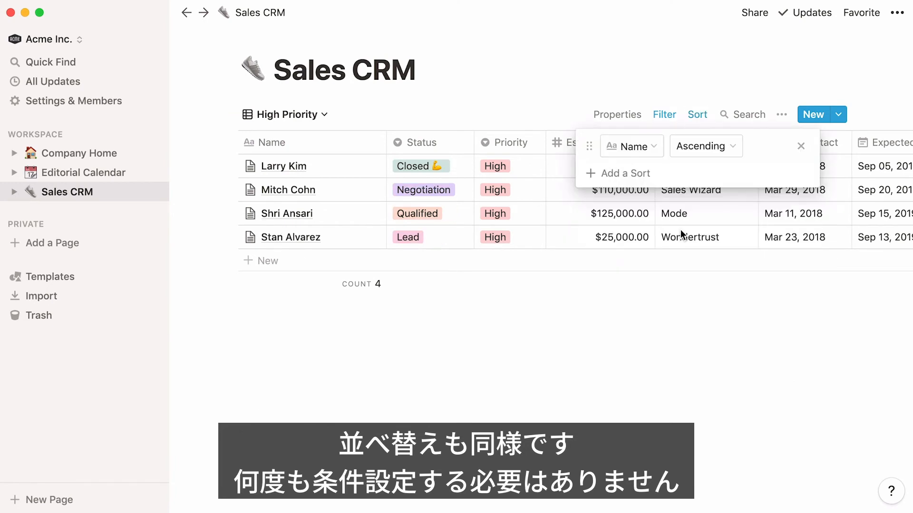
pyautogui.click(651, 148)
pyautogui.click(652, 308)
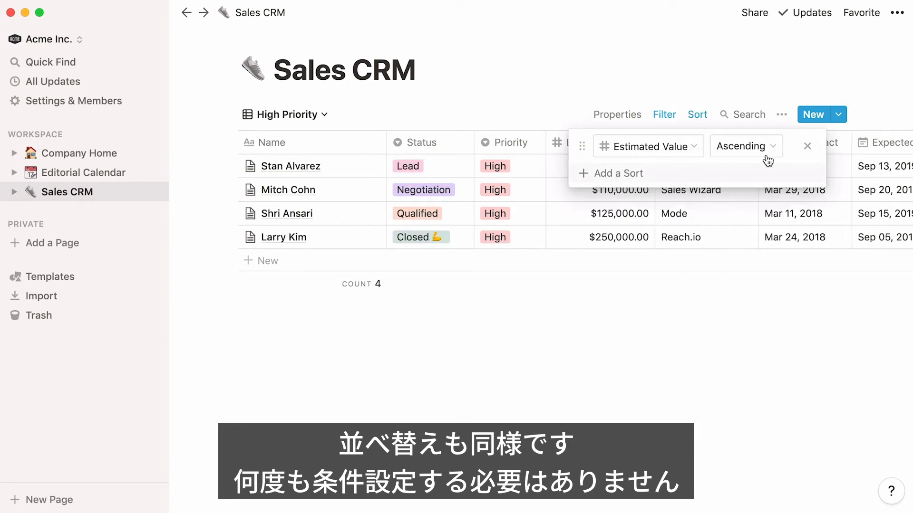
pyautogui.click(767, 156)
pyautogui.click(771, 191)
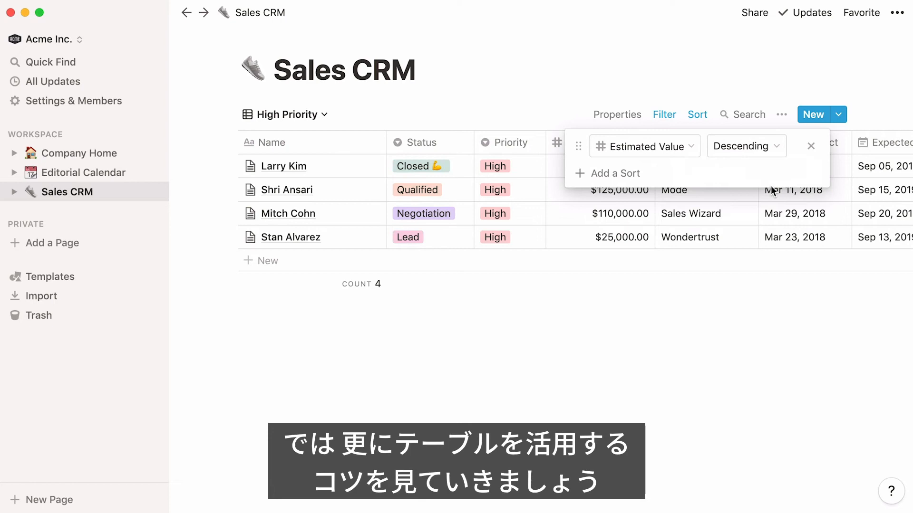
pyautogui.click(836, 71)
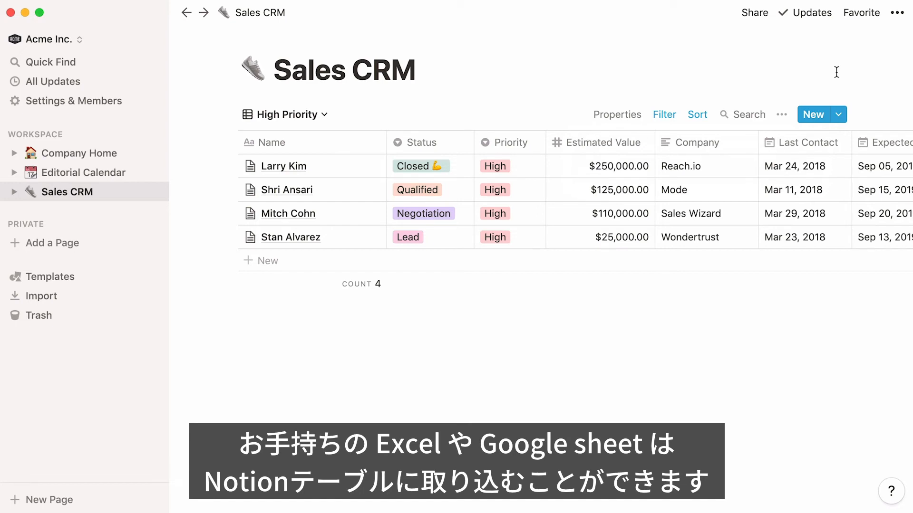
# - Examine the Sales CRM page options, including Merge with CSV, and close them
pyautogui.click(894, 13)
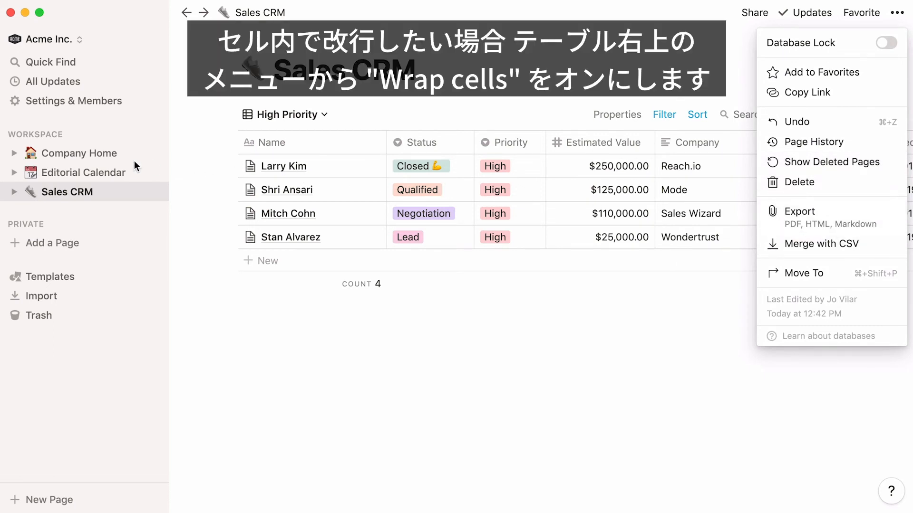
pyautogui.click(127, 175)
# - Open the Editorial Calendar and turn on Wrap Cells for its Upcoming Content view
pyautogui.click(126, 174)
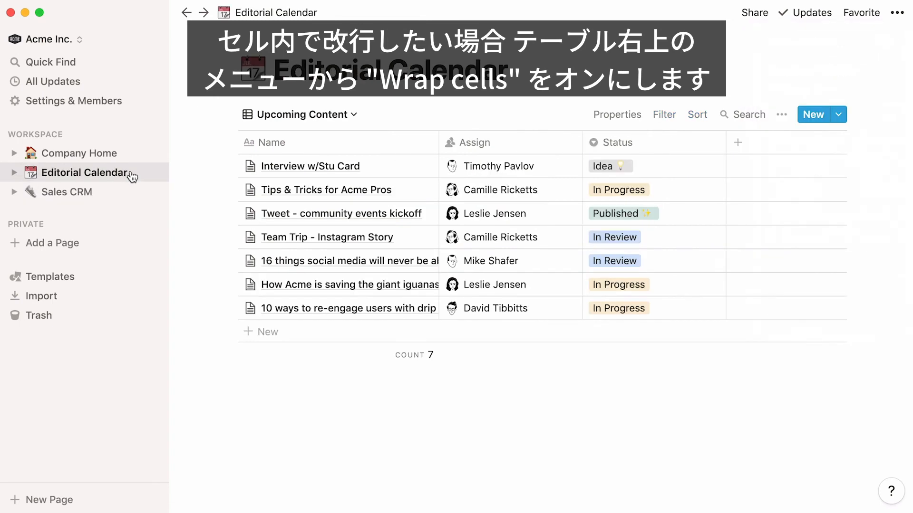
pyautogui.click(781, 115)
pyautogui.click(805, 238)
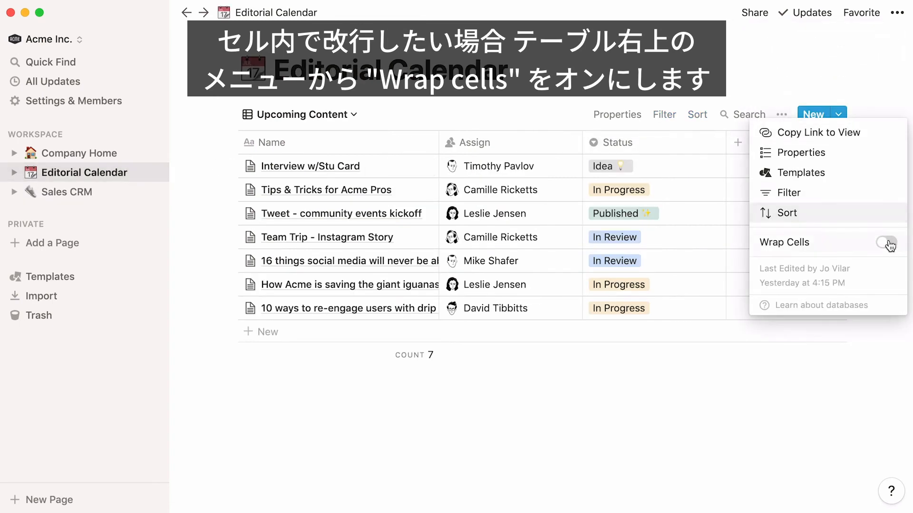
# - Return to the Sales CRM table and examine the calculation options for the Status column
pyautogui.click(139, 192)
pyautogui.click(140, 192)
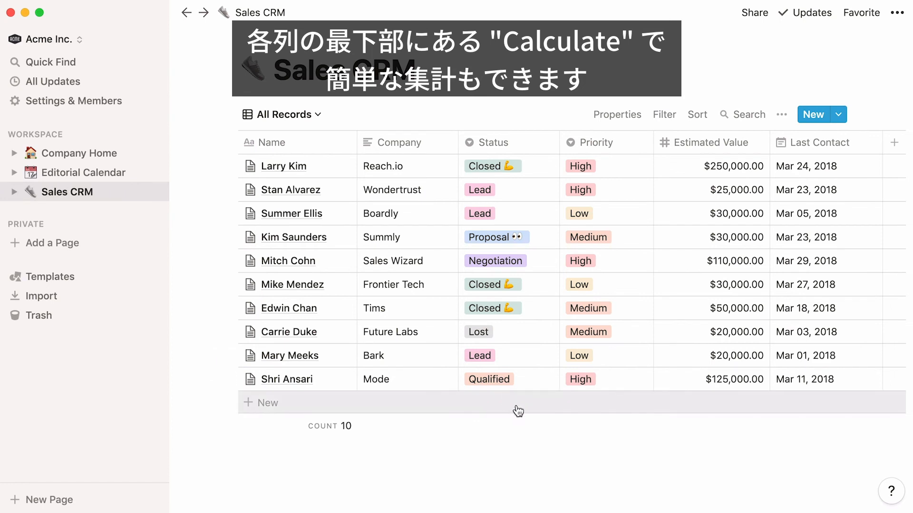
pyautogui.moveTo(542, 424)
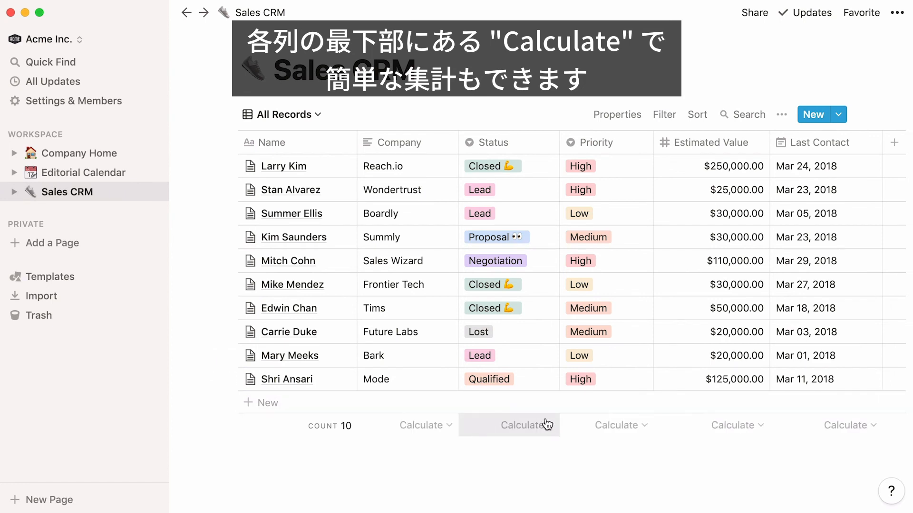
pyautogui.click(546, 423)
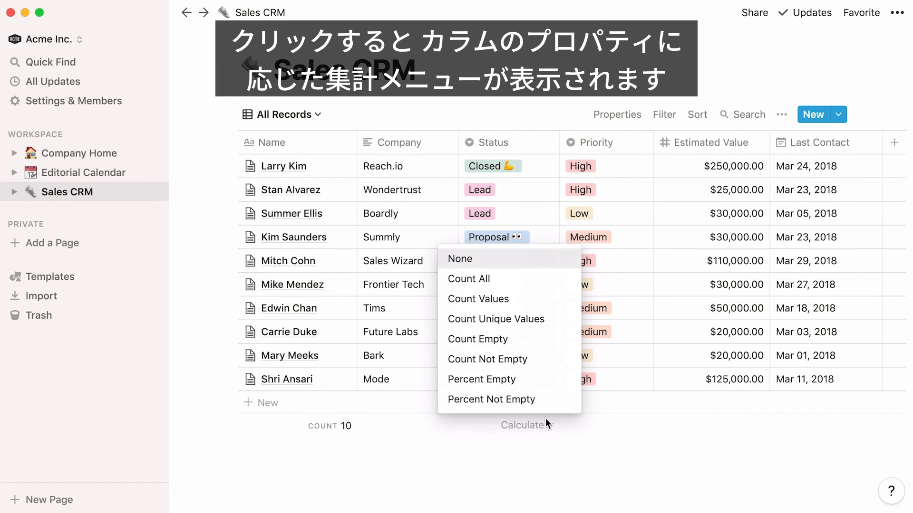
pyautogui.click(545, 423)
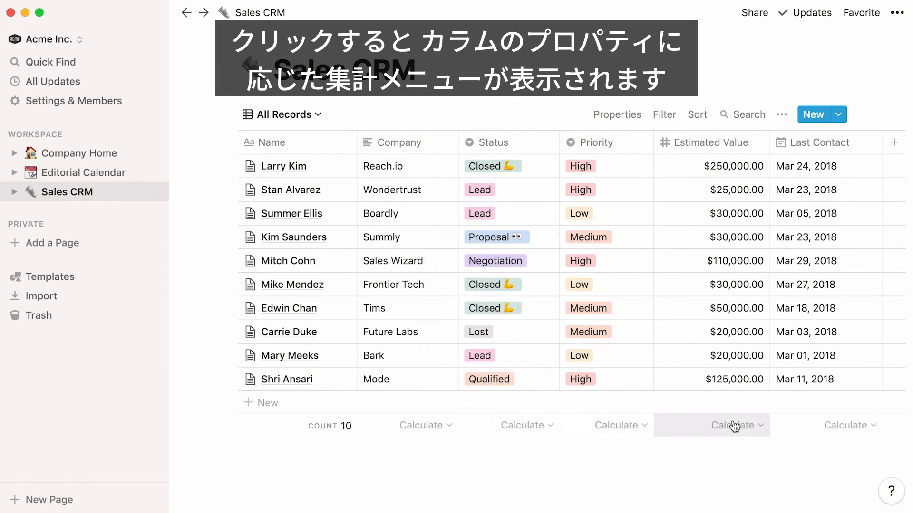
# - Calculate the Sum of the Estimated Value column and change that calculation to Average
pyautogui.click(737, 423)
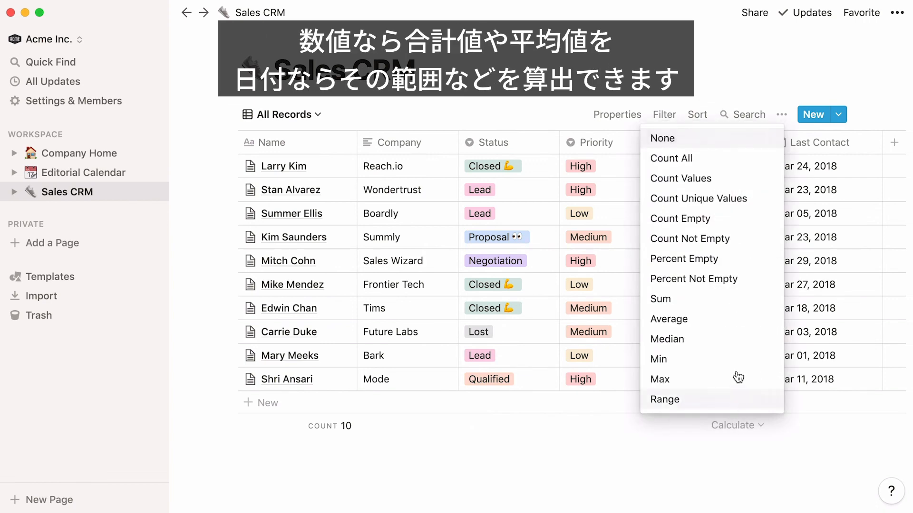
pyautogui.click(739, 300)
pyautogui.click(747, 434)
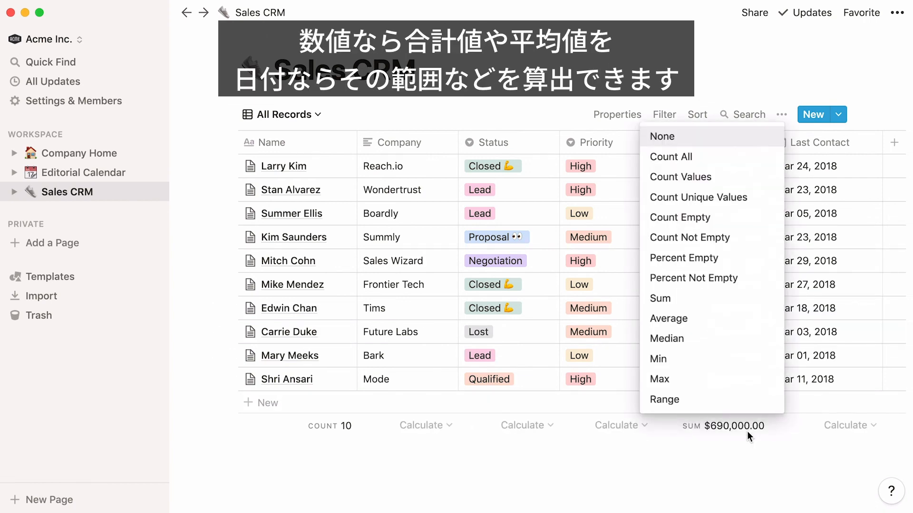
pyautogui.click(742, 325)
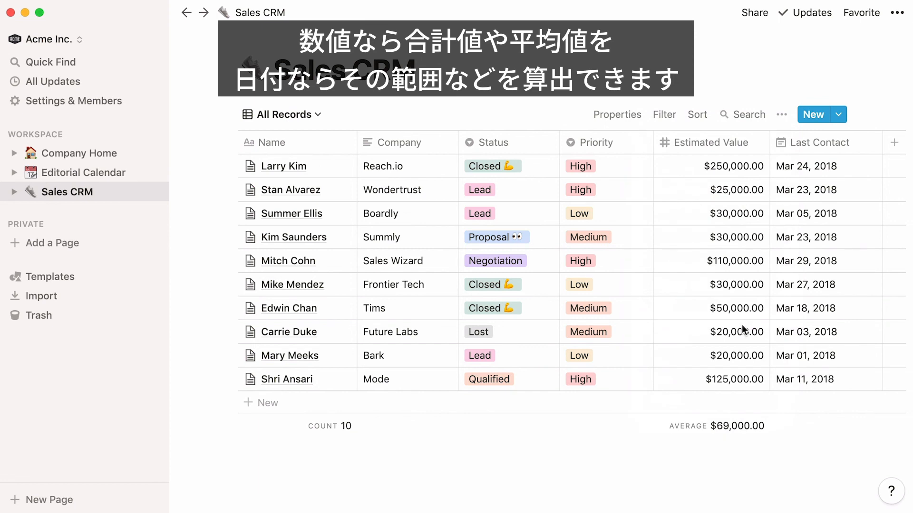
# - Add a Date Range calculation to the Last Contact column
pyautogui.click(820, 423)
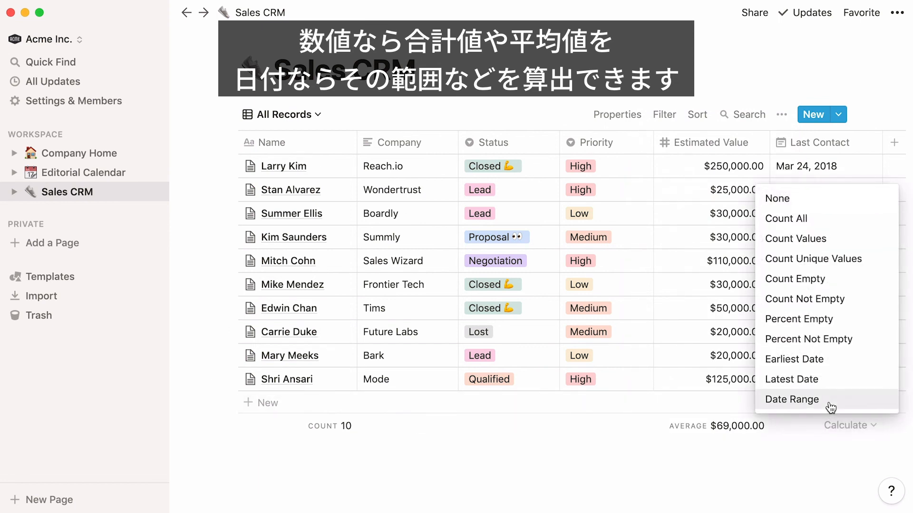
pyautogui.click(831, 406)
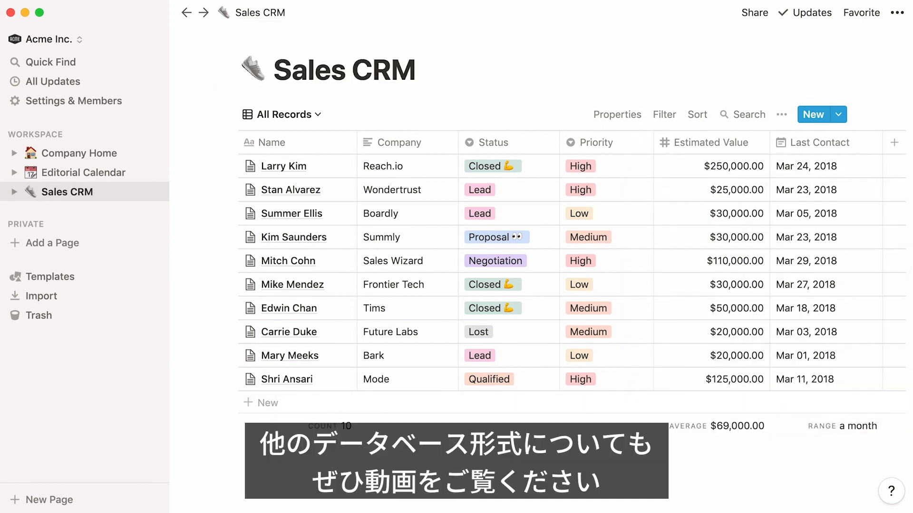